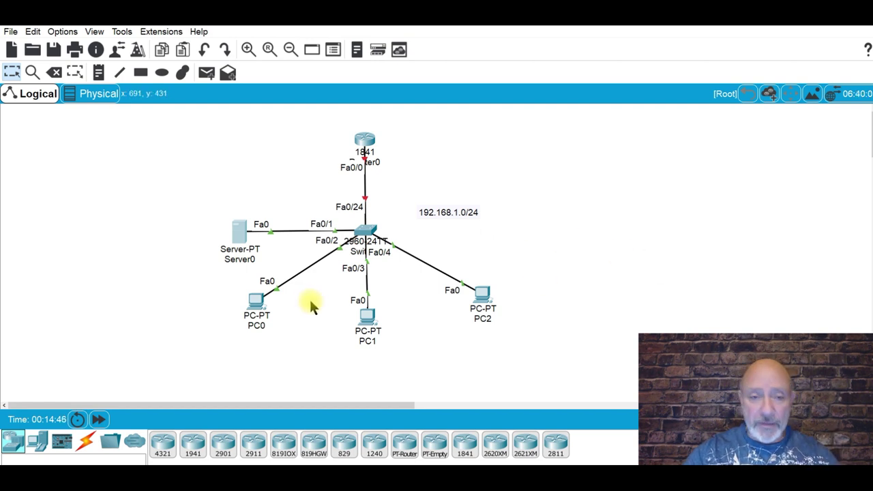
Rename the server in the topology from its default label to RADIUS.
left_click(244, 266)
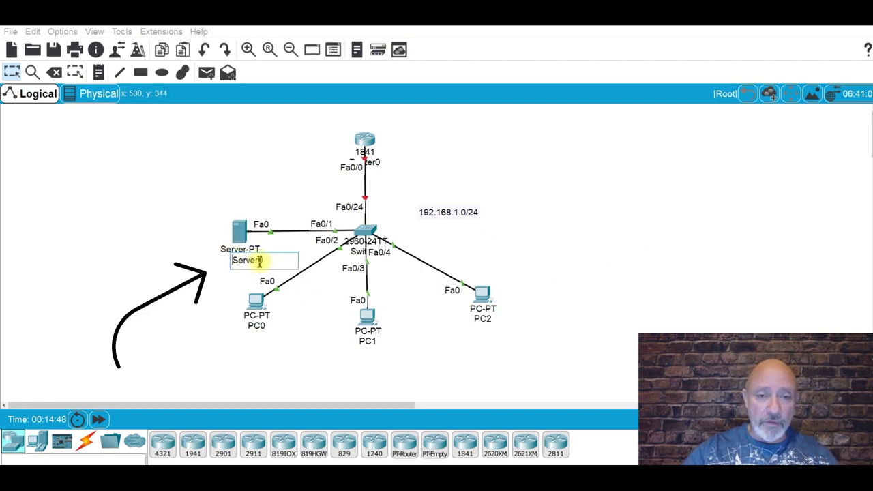
key("End")
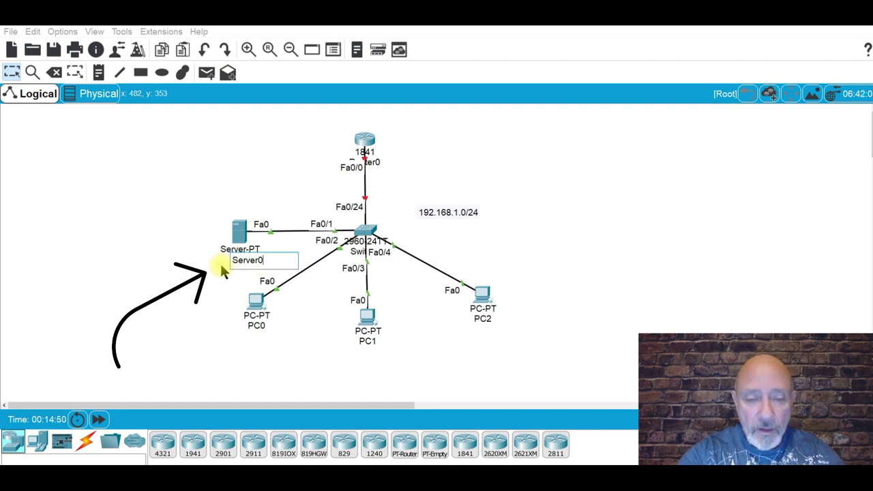
key("BackSpace")
key("BackSpace")
key("BackSpace")
key("BackSpace")
key("BackSpace")
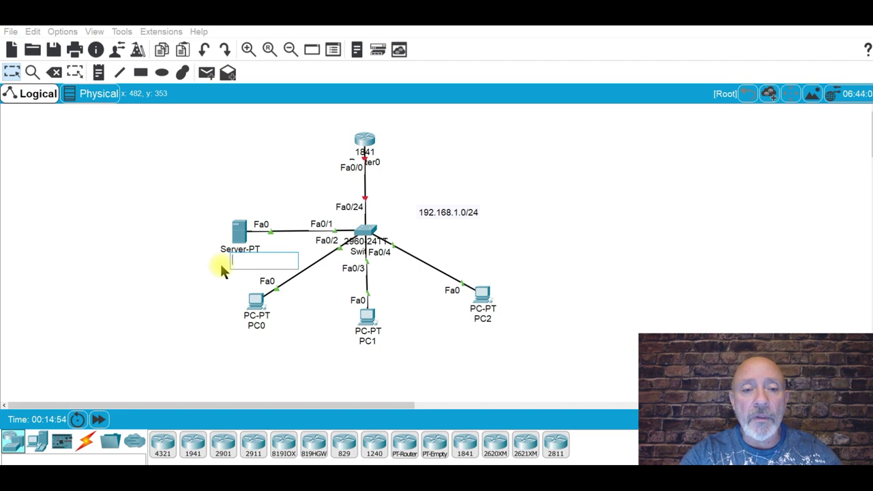
type("ADIUS")
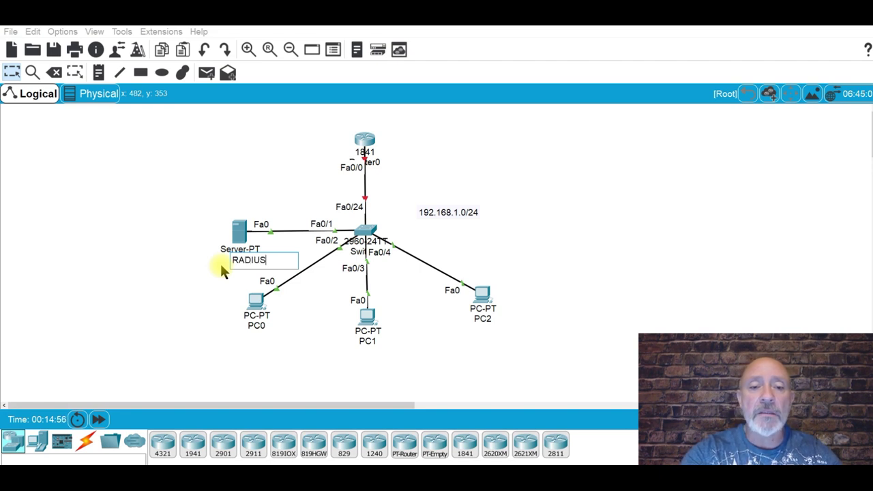
left_click(632, 207)
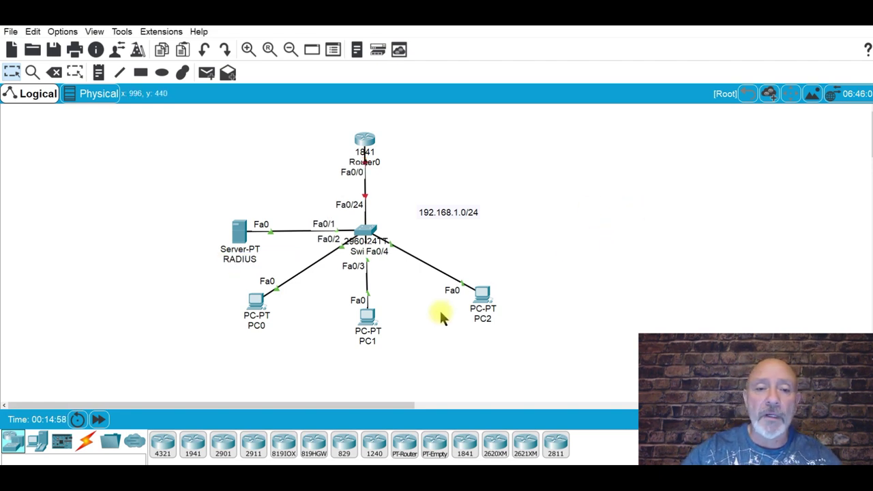
Give the RADIUS server the static IP address 192.168.1.1 with subnet mask 255.255.255.0.
left_click(238, 233)
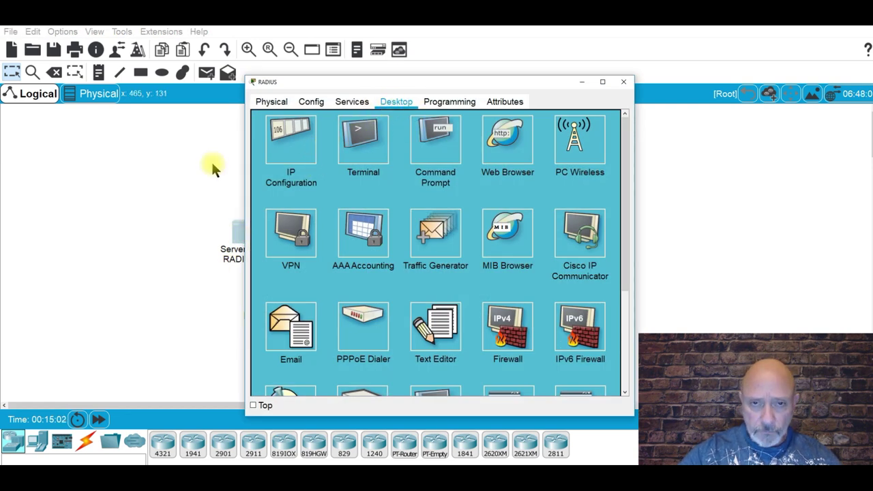
left_click(293, 136)
left_click(417, 161)
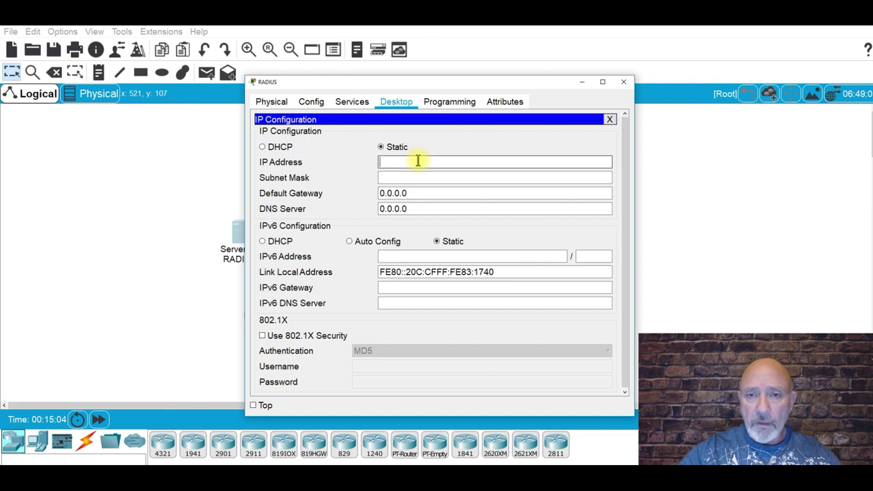
type("192.168")
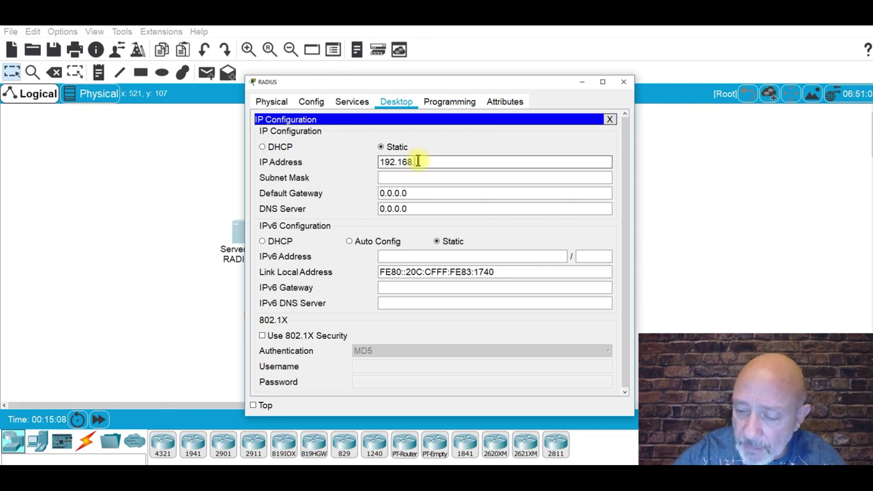
type(".")
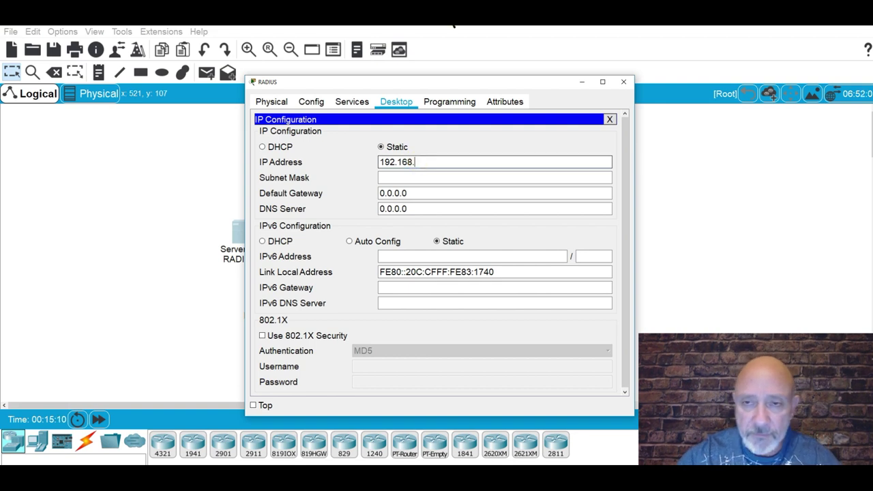
left_click_drag(462, 83, 452, 35)
left_click(418, 114)
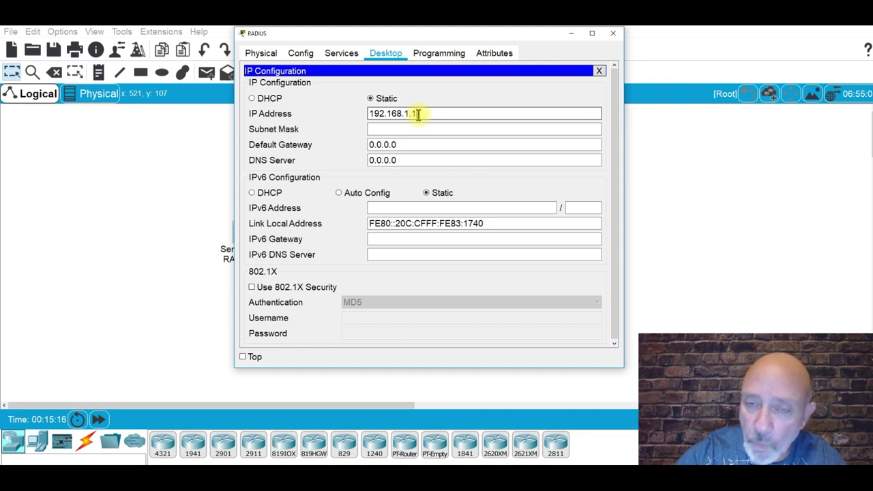
key("Tab")
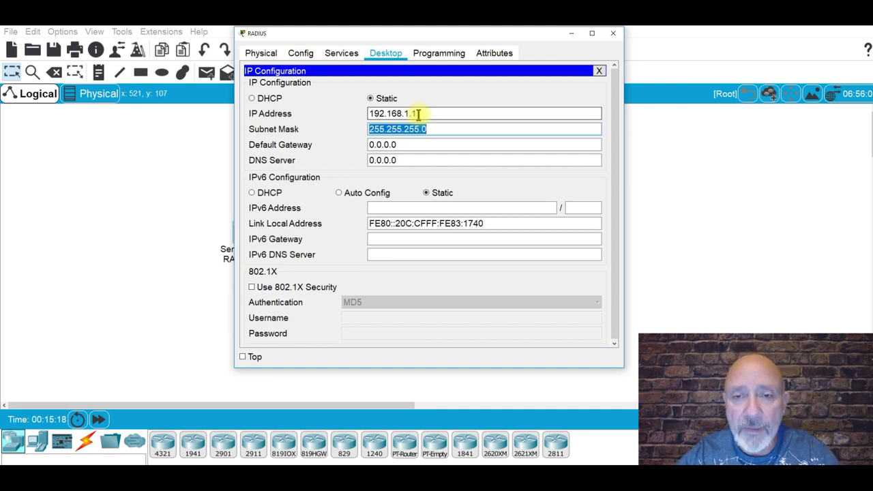
Set the RADIUS server's default gateway to 192.168.1.254 and close its configuration window.
key("Tab")
type("192.168.1.254")
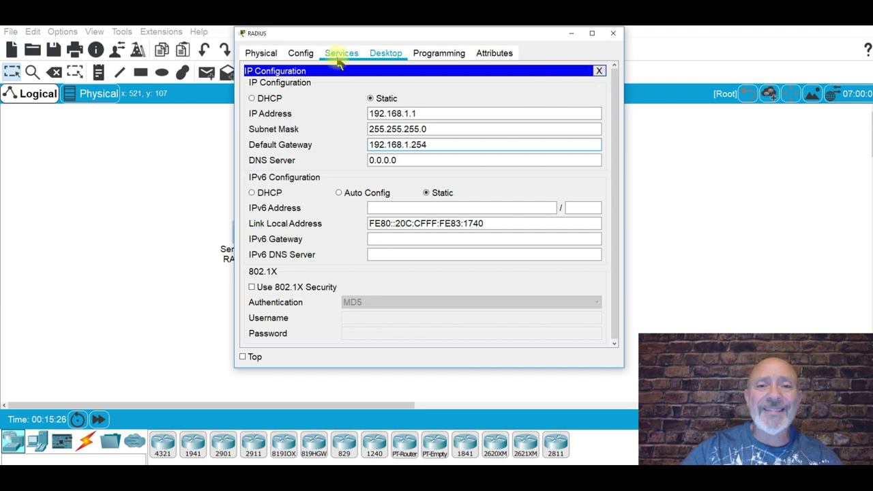
left_click_drag(347, 36, 354, 64)
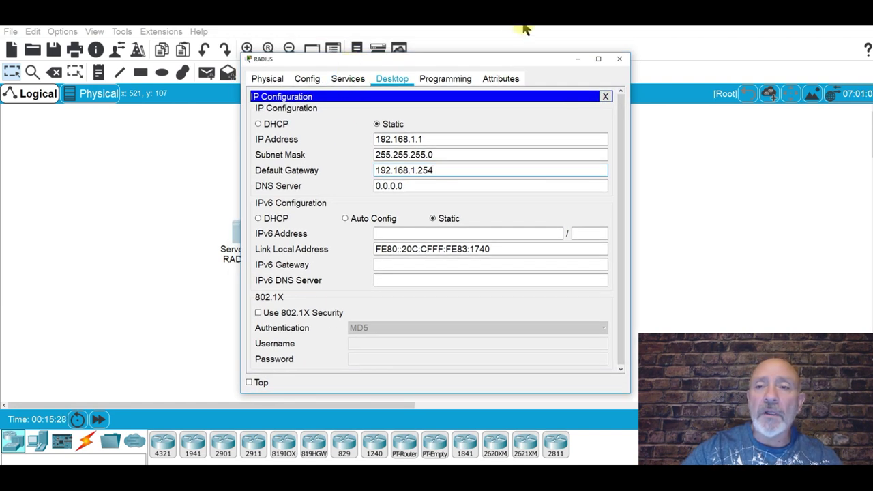
left_click(605, 96)
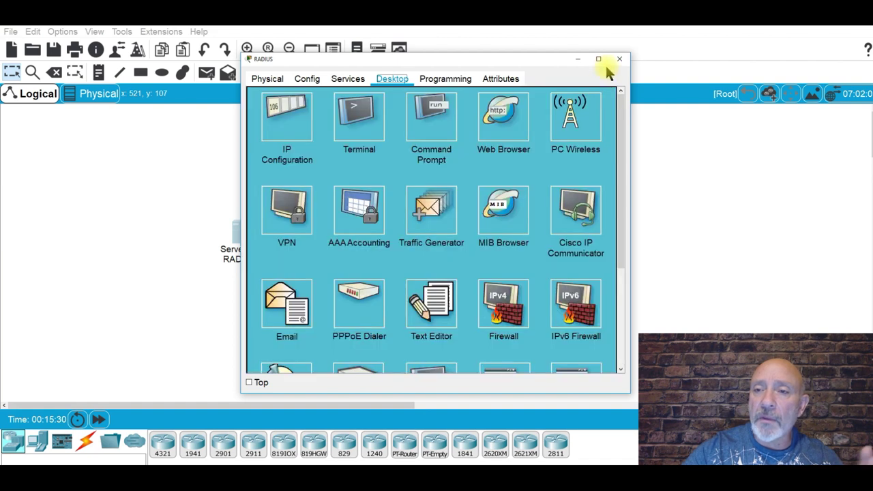
left_click(618, 59)
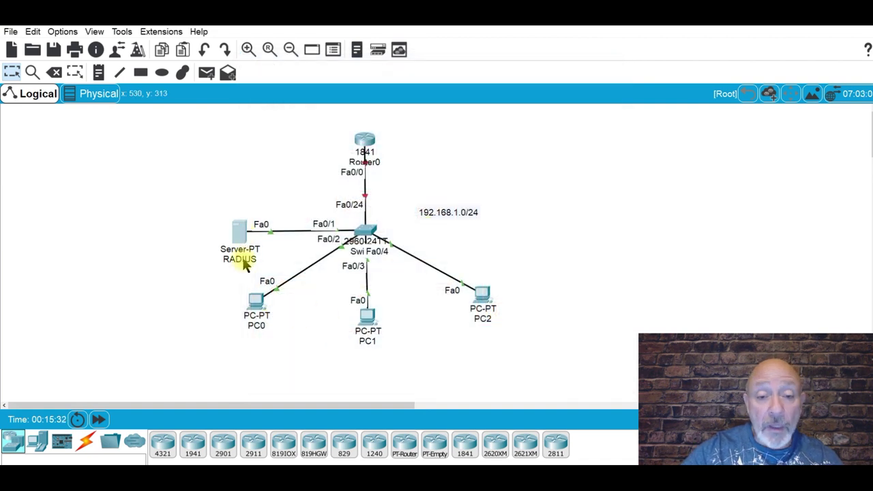
Configure PC0 with static IP address 192.168.1.2, subnet mask 255.255.255.0 and default gateway 192.168.1.254.
left_click(257, 305)
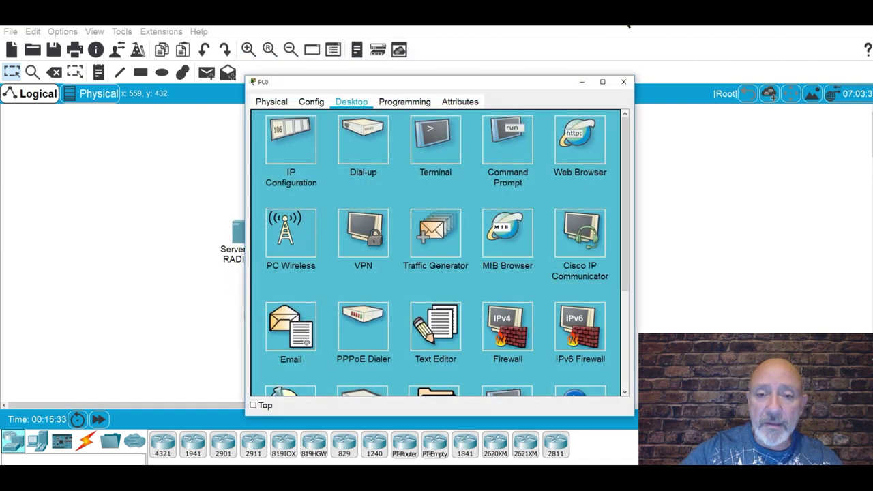
left_click(288, 157)
left_click(427, 177)
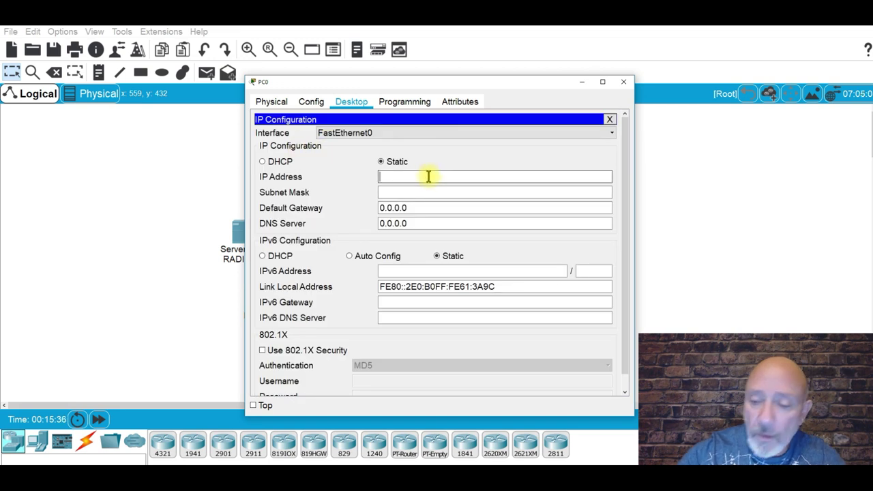
type("192.168.")
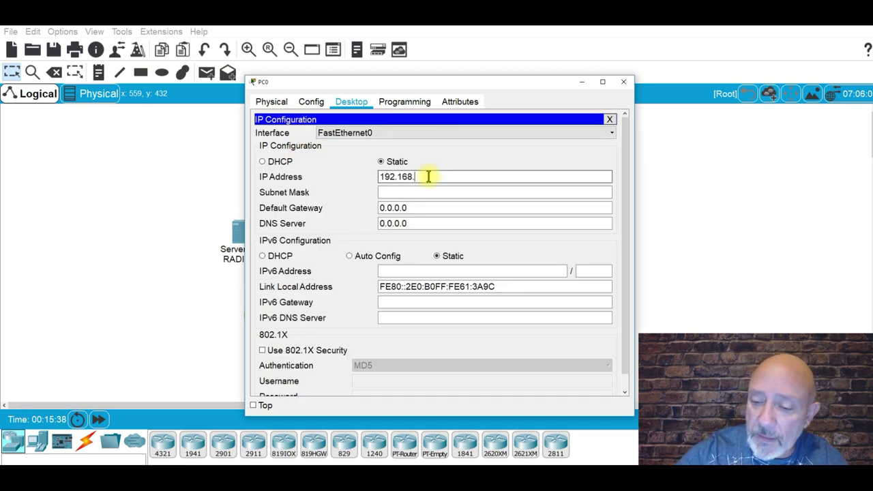
key("Tab")
key("Tab")
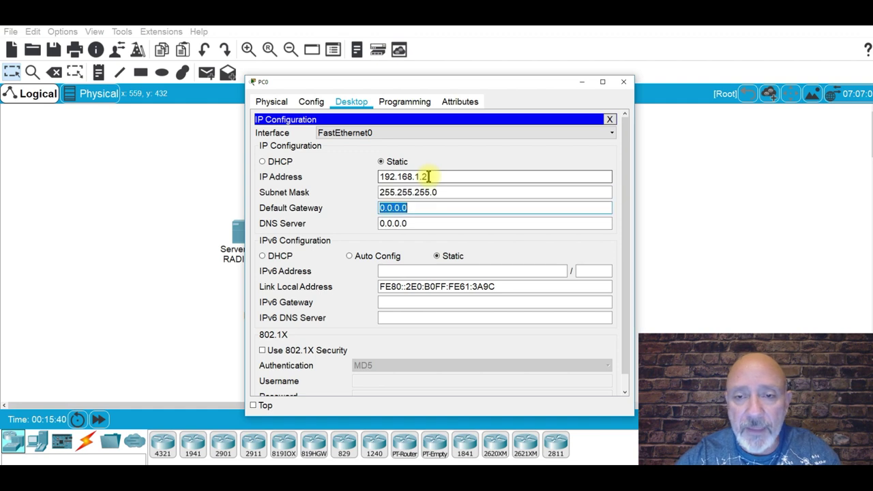
type("192.168.1.254")
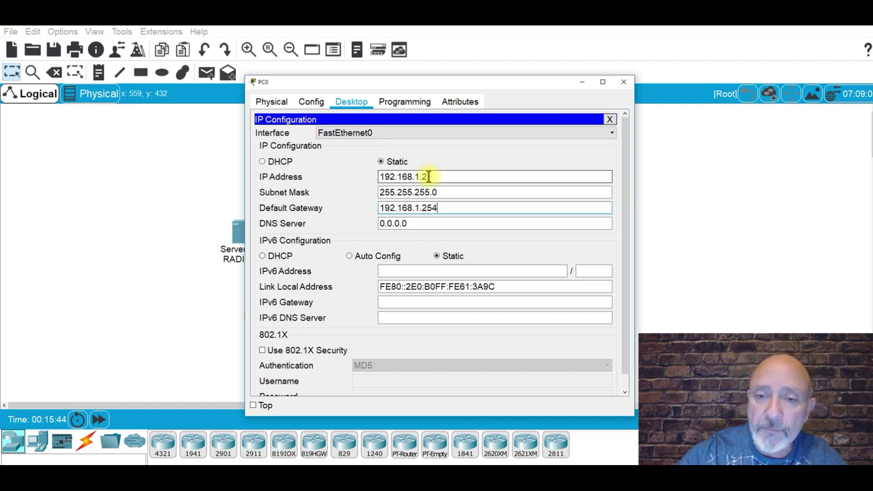
left_click(610, 120)
left_click(623, 81)
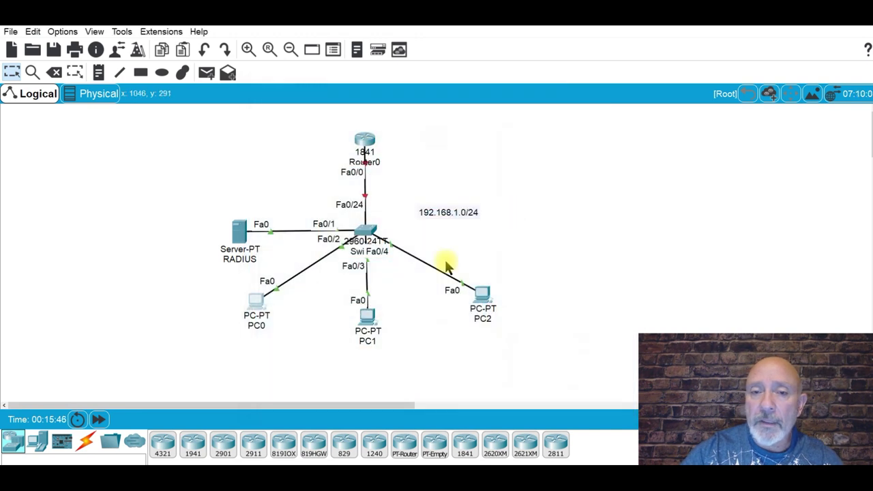
Configure PC1 with static IP address 192.168.1.3, subnet mask 255.255.255.0 and default gateway 192.168.1.254.
left_click(367, 317)
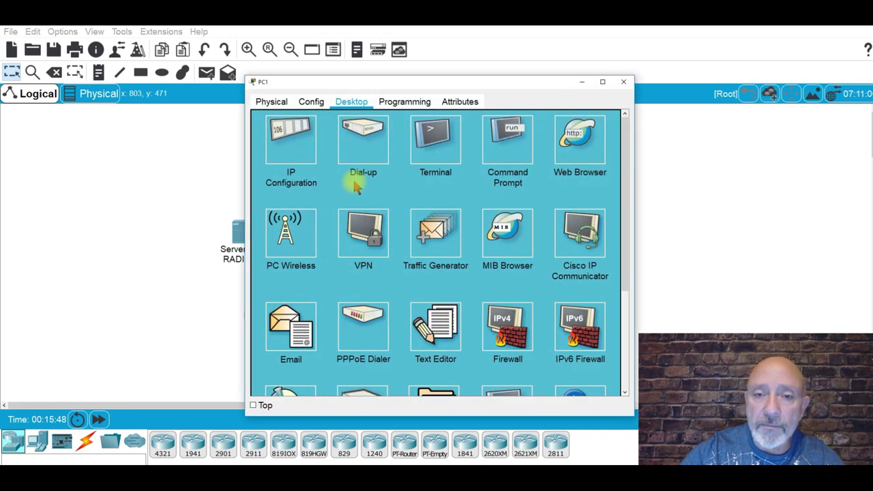
left_click(292, 151)
left_click(408, 176)
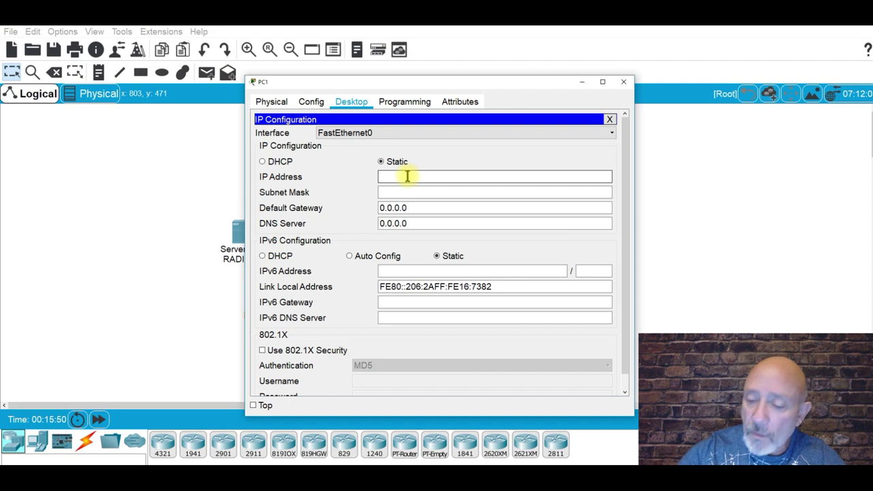
type("192.168.")
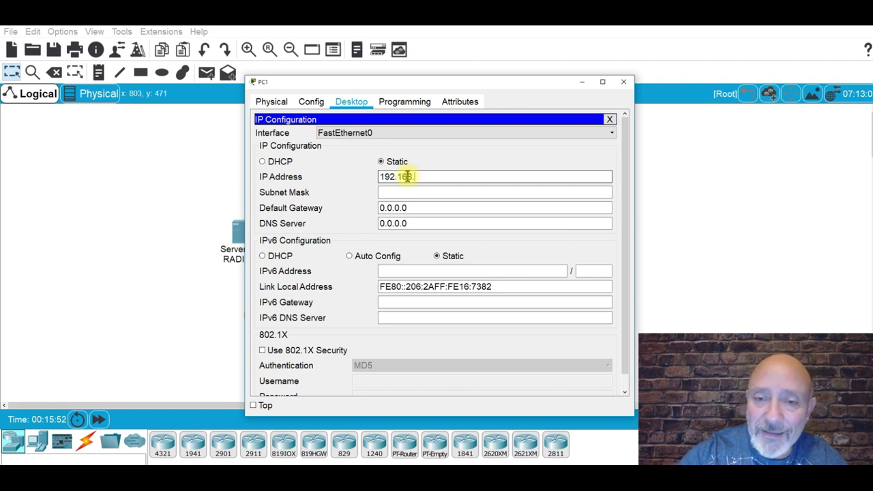
key("Tab")
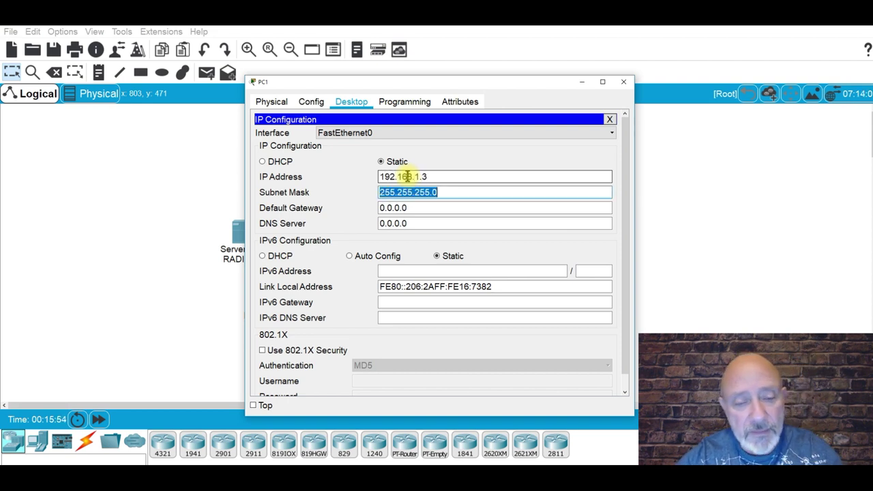
key("Tab")
type("19")
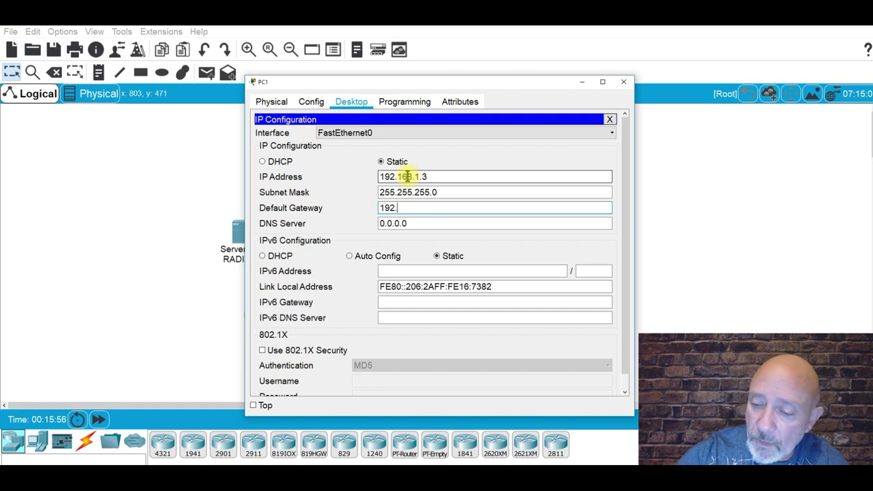
type("2.168.1.25")
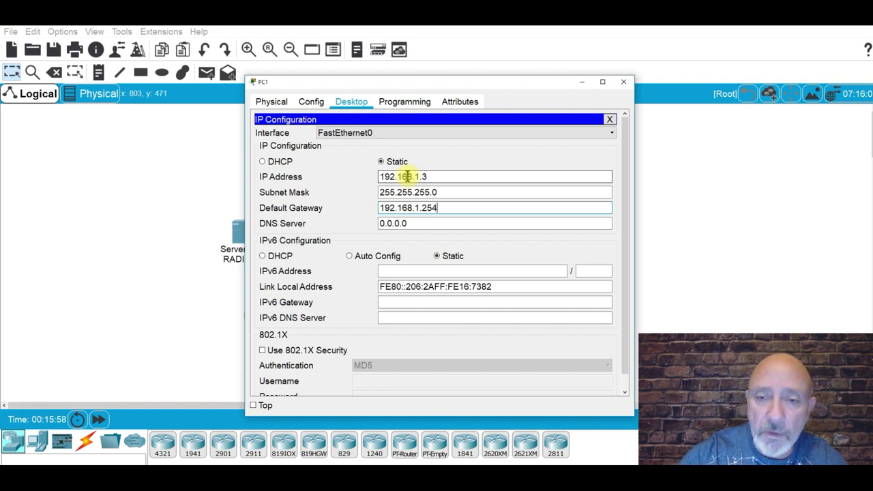
type("4")
left_click(609, 120)
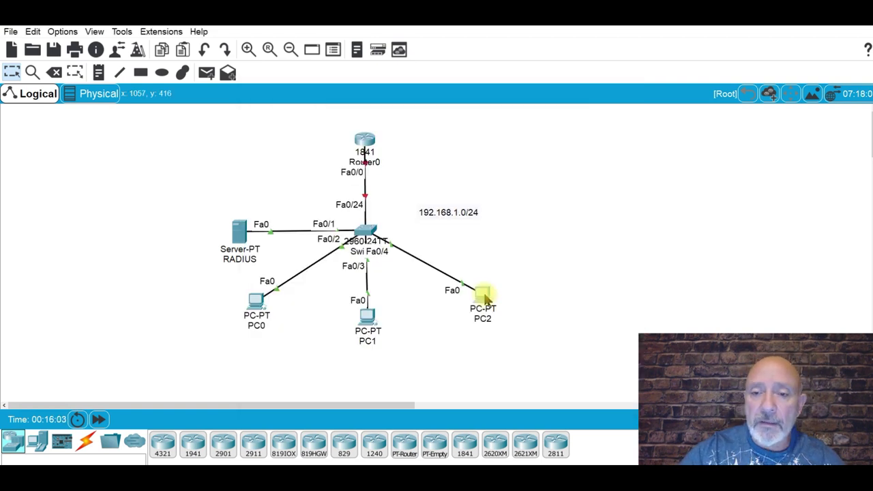
Configure PC2 with static IP address 192.168.1.4, subnet mask 255.255.255.0 and default gateway 192.168.1.254.
left_click(484, 293)
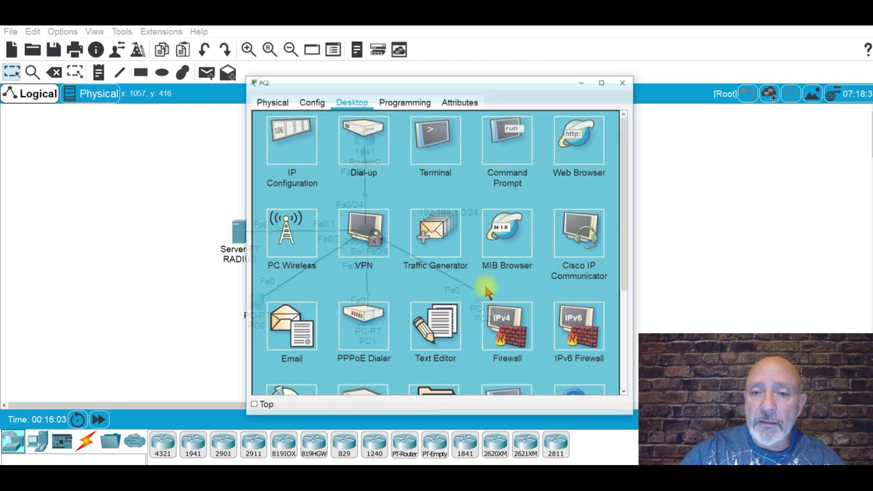
left_click(286, 165)
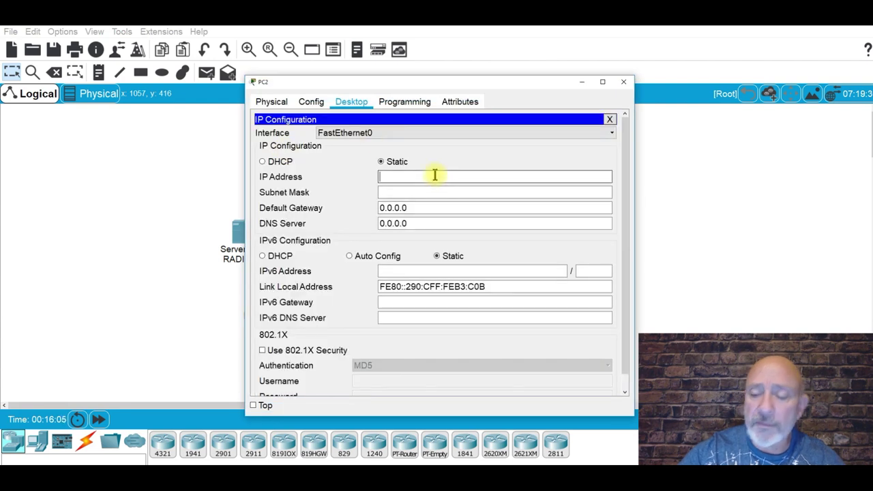
type("192.168.1")
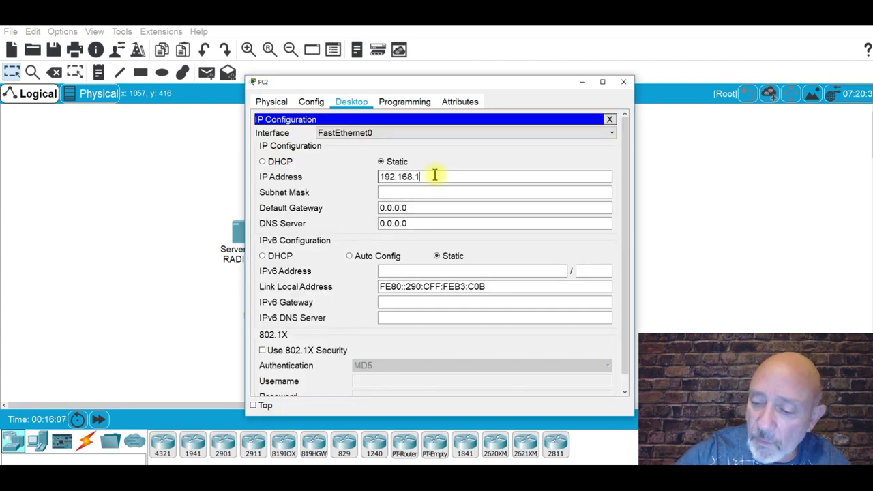
key("Tab")
key("Tab")
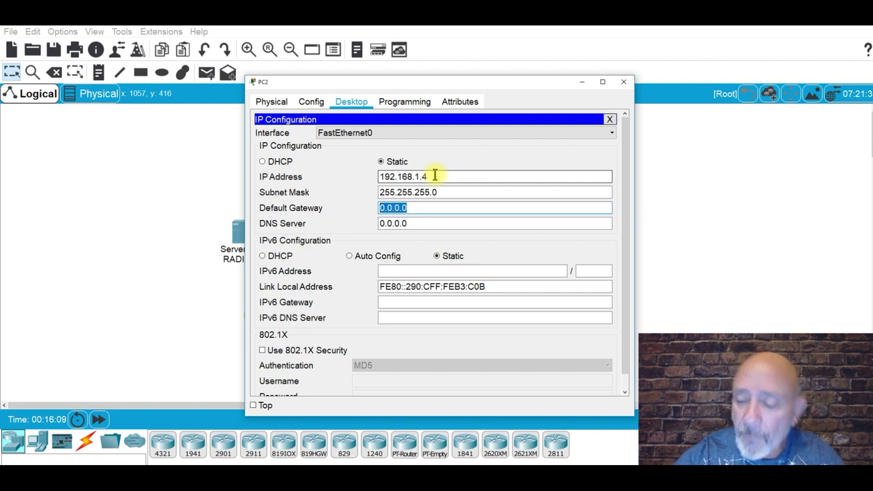
type("192.168.1.254")
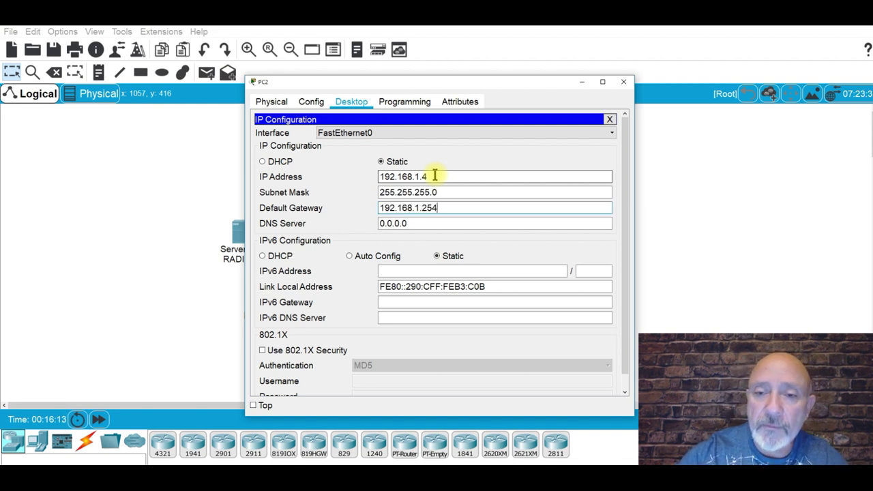
left_click(610, 120)
left_click(623, 81)
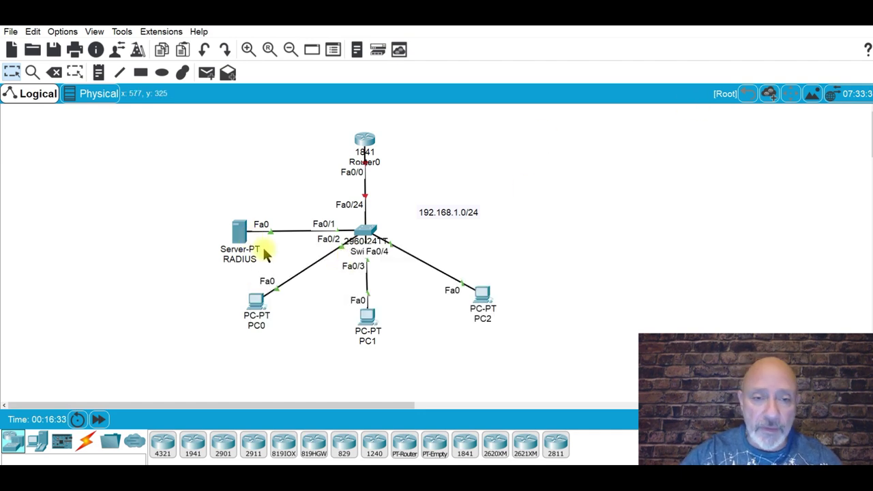
Turn on the AAA service on the RADIUS server and choose Radius as the server type.
left_click(237, 232)
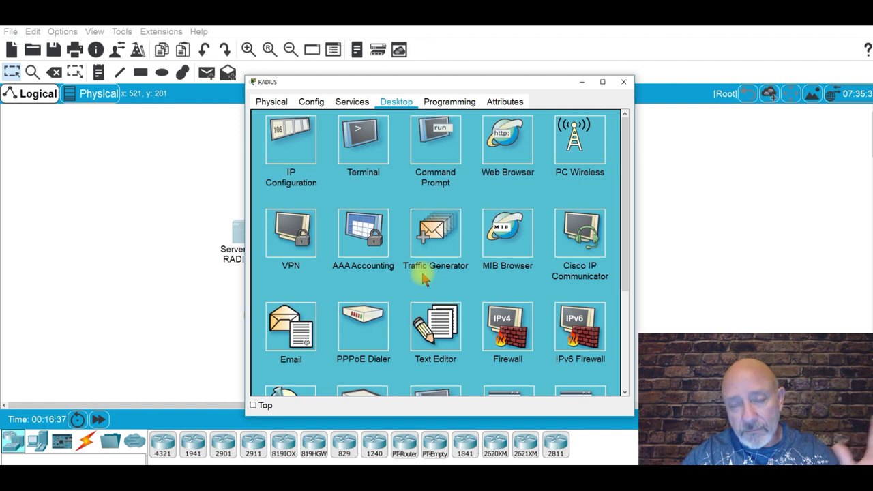
left_click_drag(249, 80, 180, 38)
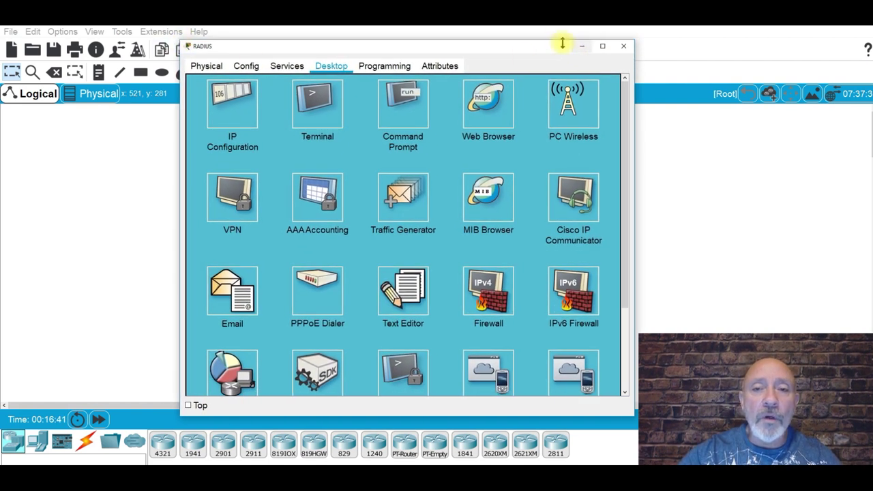
left_click_drag(506, 53, 394, 47)
left_click(174, 60)
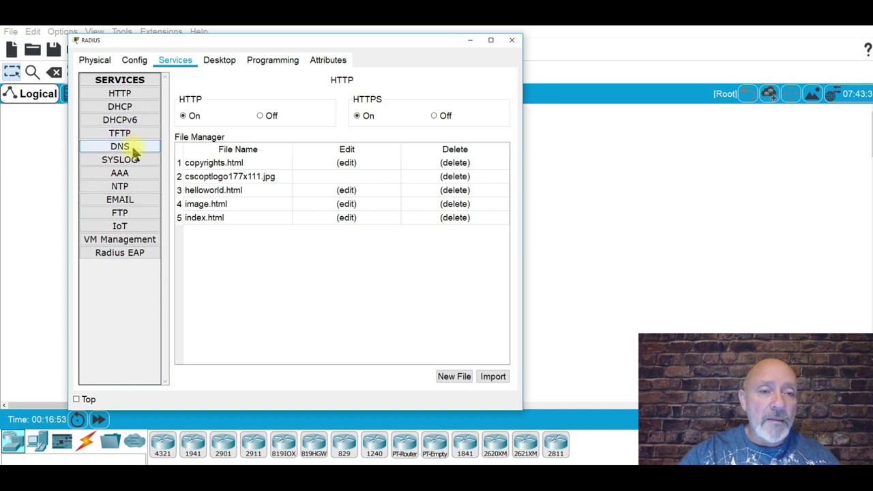
left_click(134, 176)
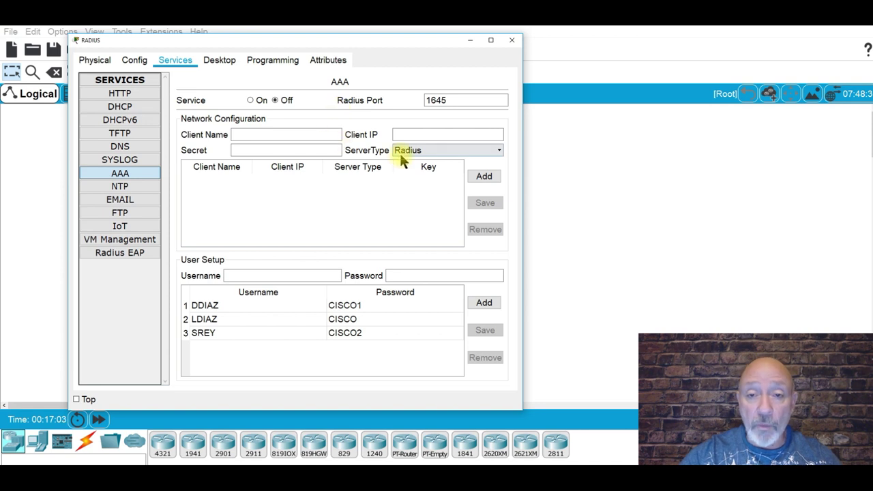
left_click(484, 151)
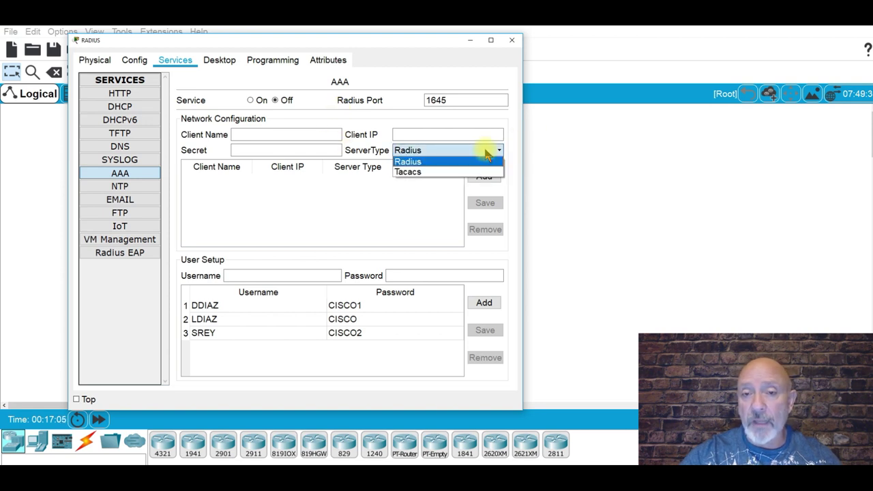
left_click(407, 162)
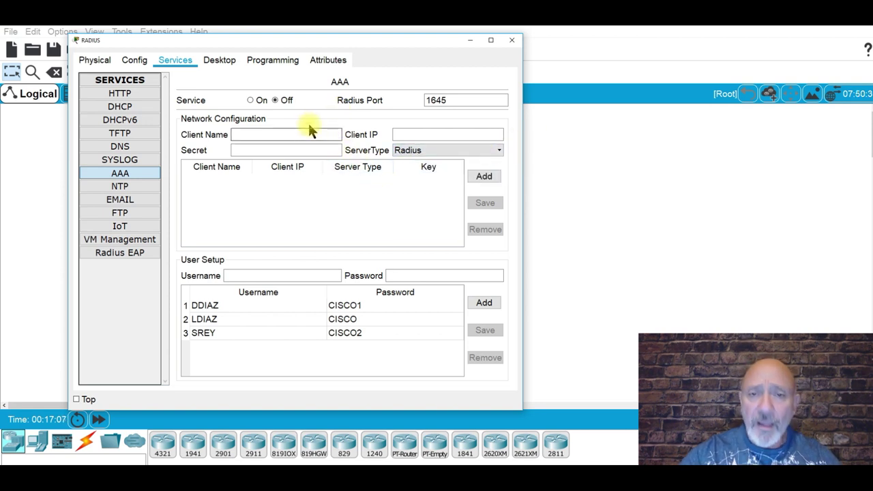
left_click(250, 101)
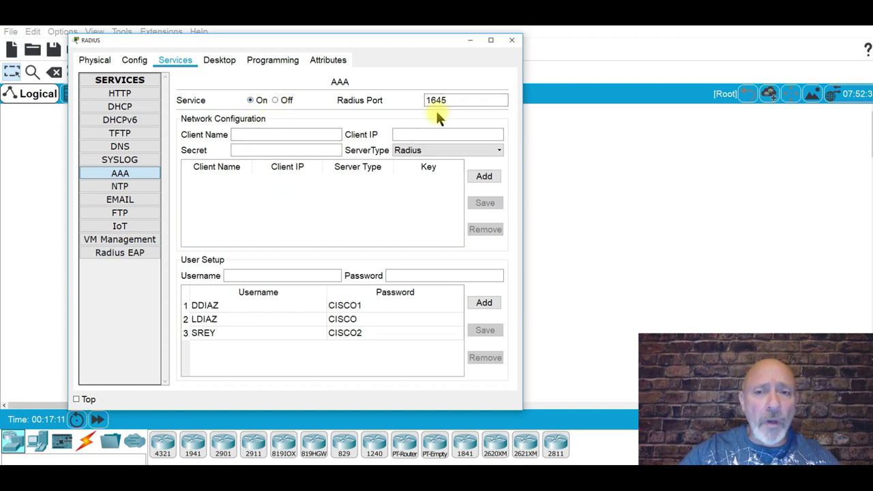
Add an AAA network client named R1 with client IP 192.168.1.254 and enter its shared secret.
left_click(249, 134)
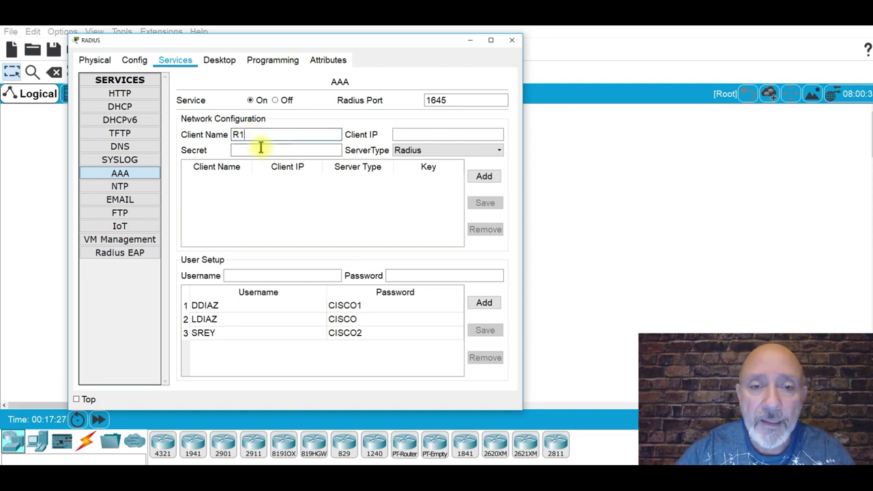
left_click(411, 135)
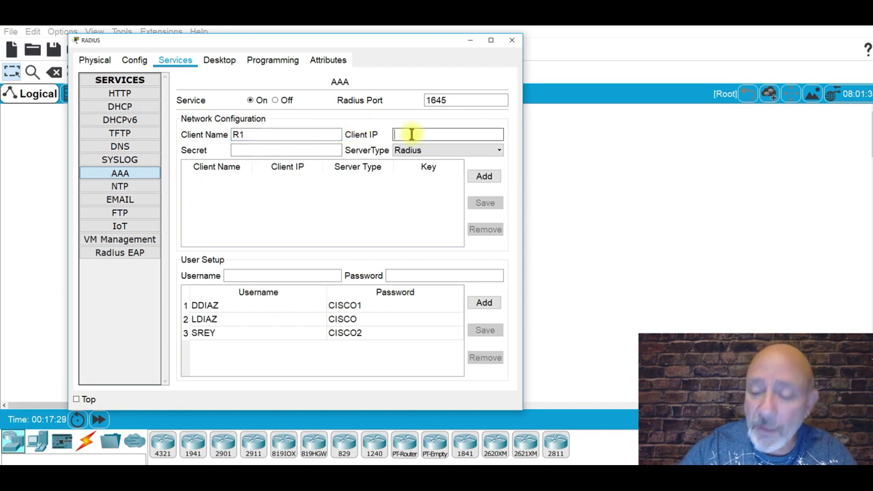
type("192.168.1.254")
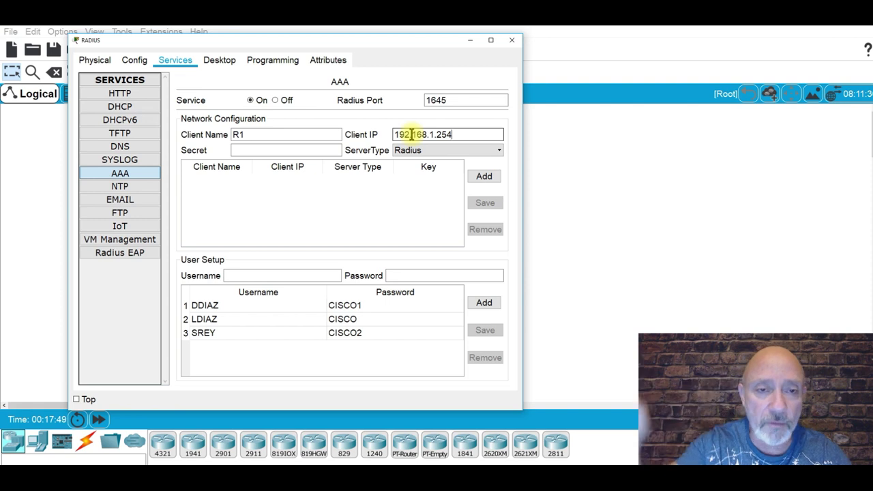
key("Tab")
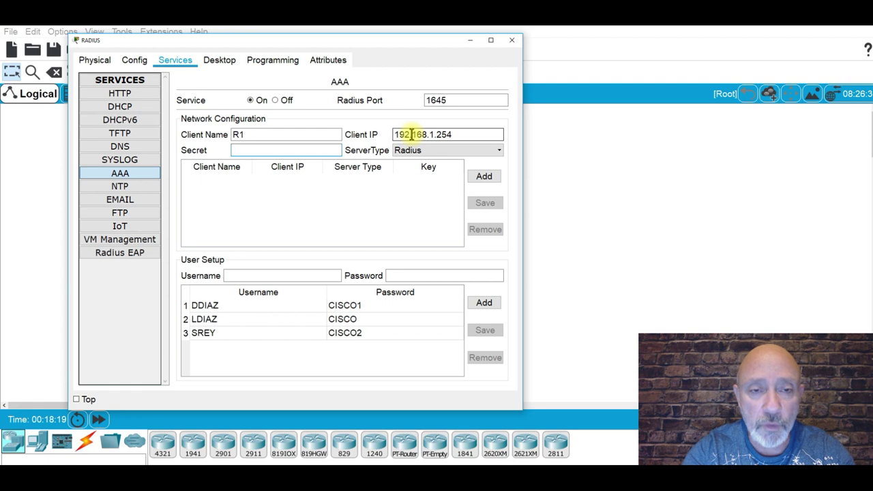
type("SPA")
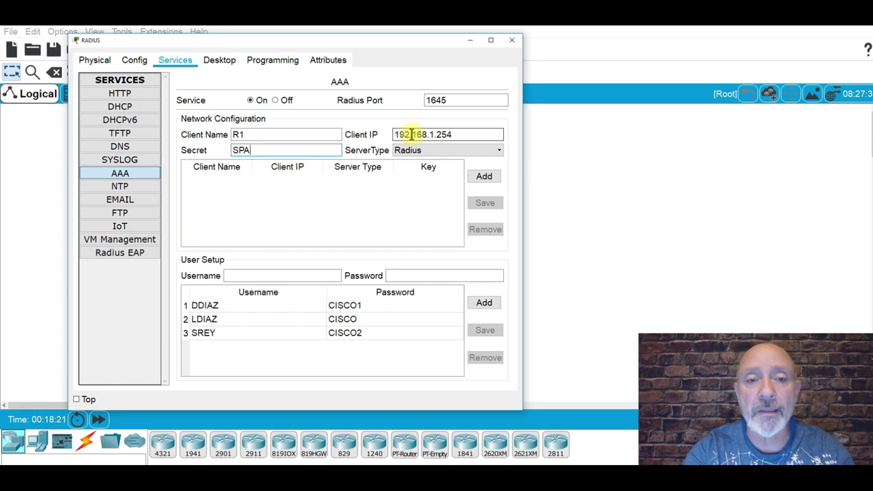
type("RTACUS")
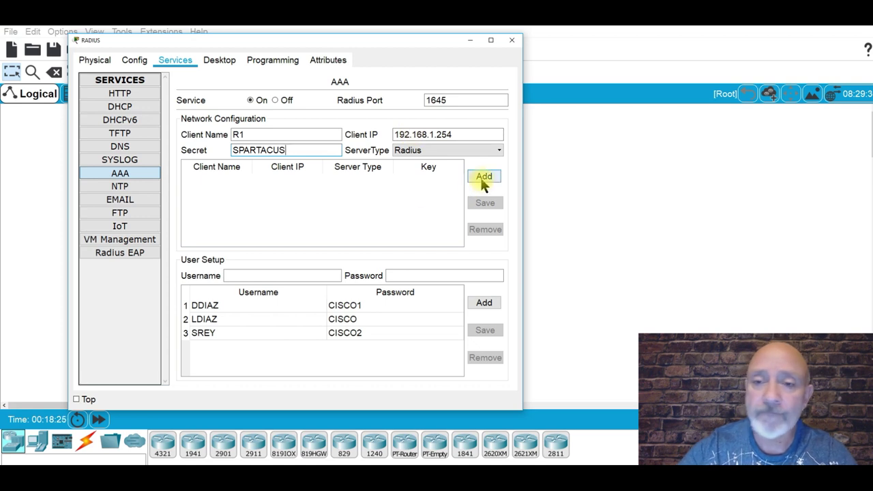
left_click(483, 178)
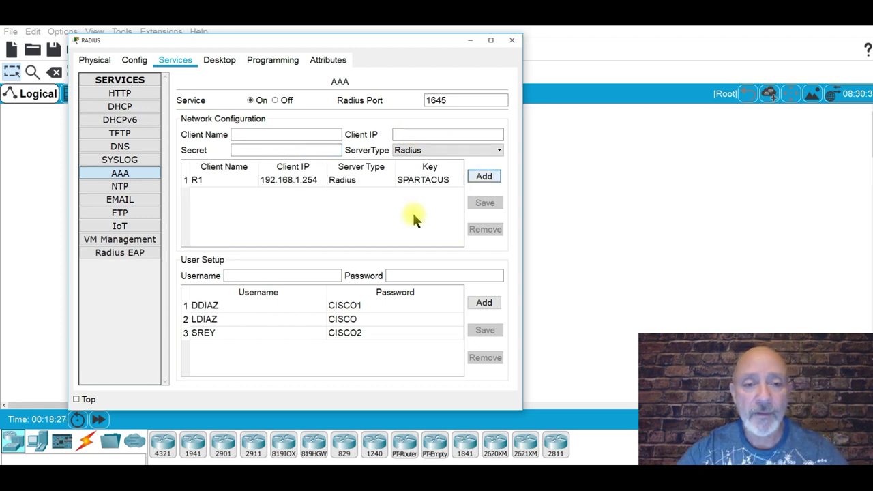
Review the three AAA user accounts on the RADIUS server and minimize its configuration window.
left_click(220, 306)
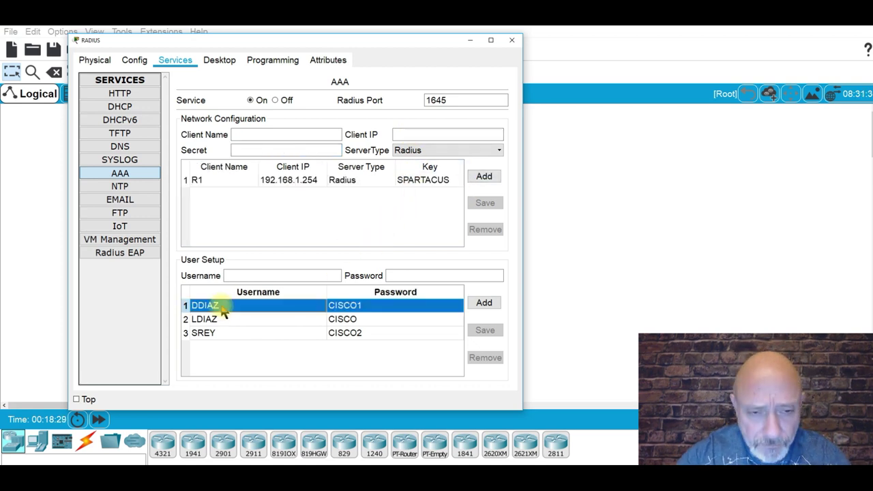
left_click(218, 317)
left_click(221, 334)
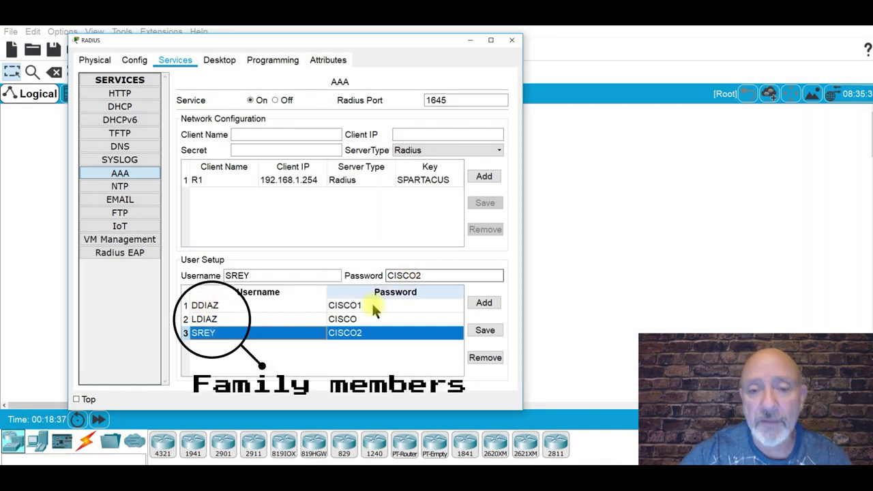
left_click(201, 305)
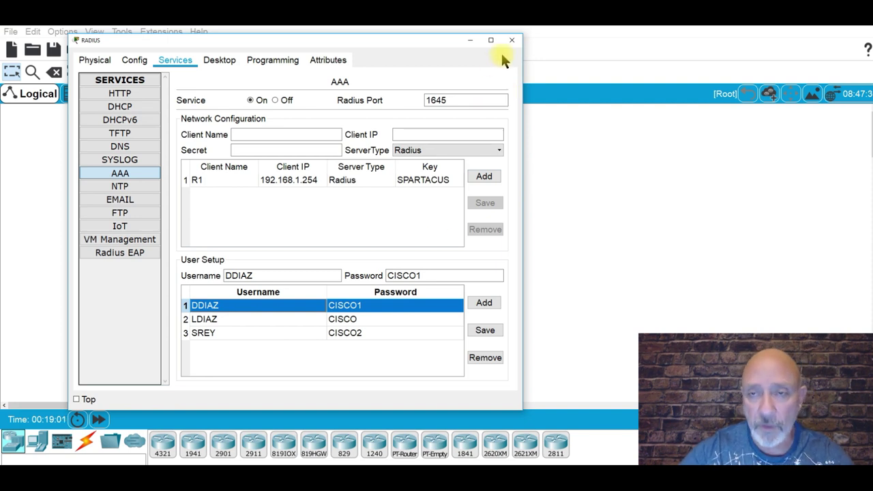
left_click(470, 38)
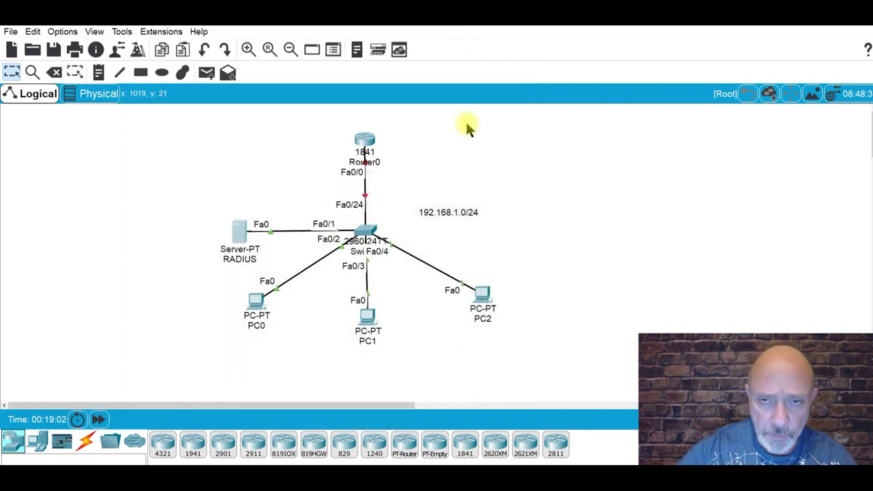
Open Router0's command line interface and fit its window in the upper part of the workspace.
left_click(365, 141)
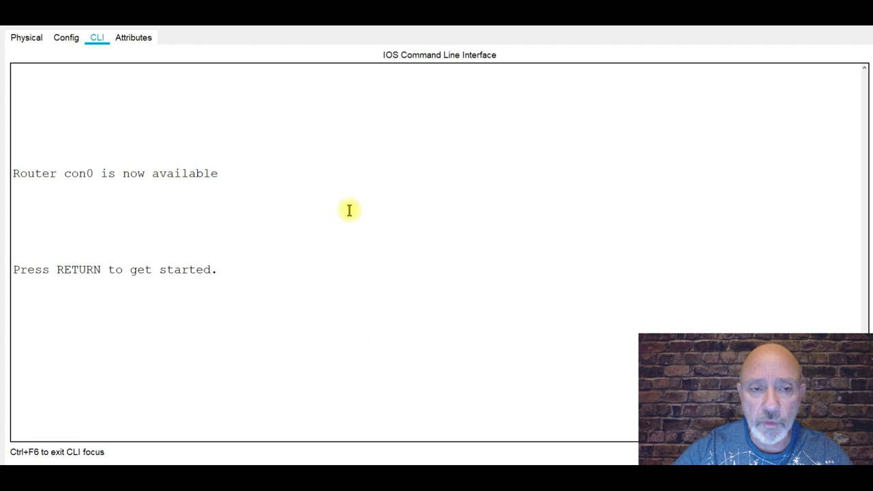
left_click_drag(416, 27, 198, 48)
left_click_drag(349, 124, 728, 68)
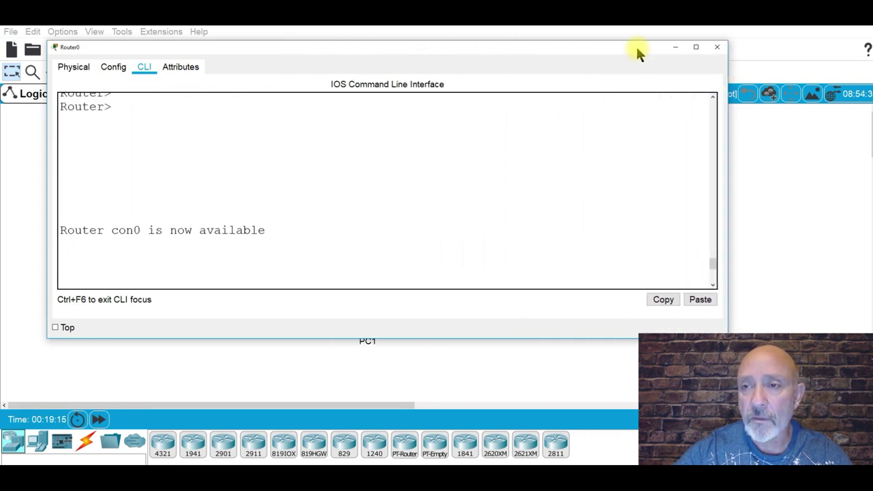
left_click_drag(635, 45, 637, 35)
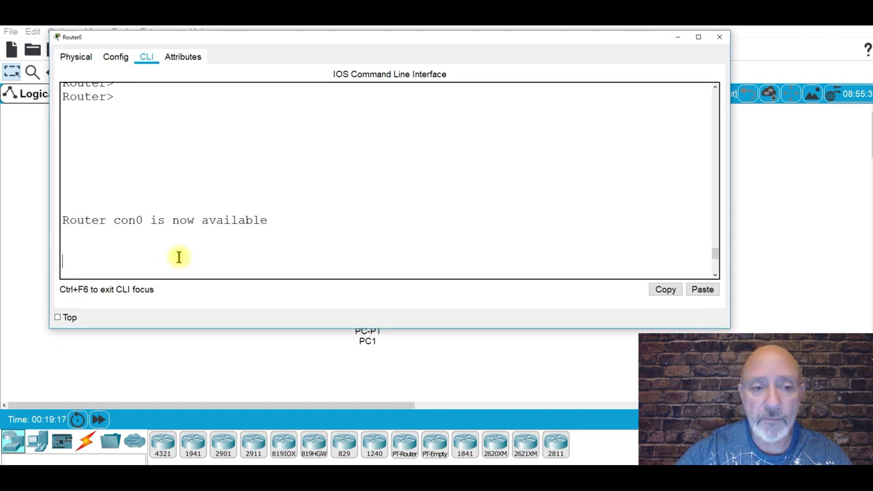
Start the router's console session and enter privileged mode and global configuration mode with EN and CONFIG T.
key("Return")
key("Return")
key("Return")
key("Return")
key("Return")
key("Return")
type("EN")
key("Return")
type("CONFIG T")
key("Return")
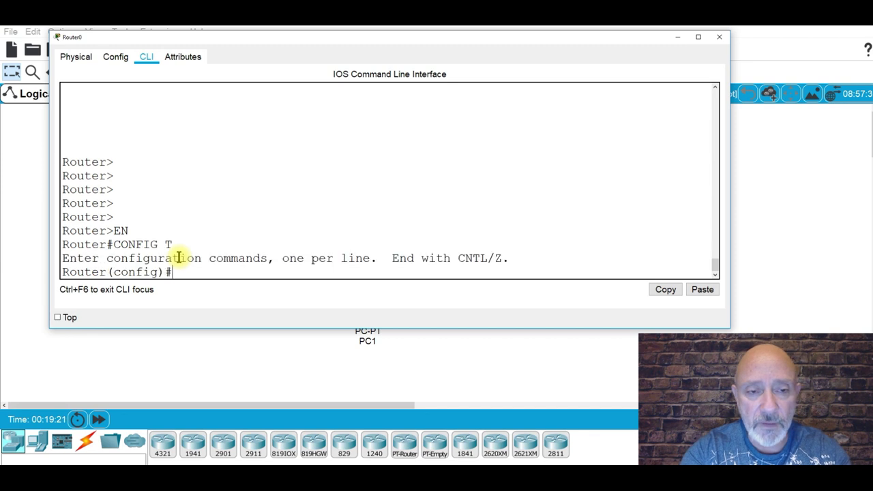
Set the router's hostname to R1.
type("HO")
key("Tab")
type("R1")
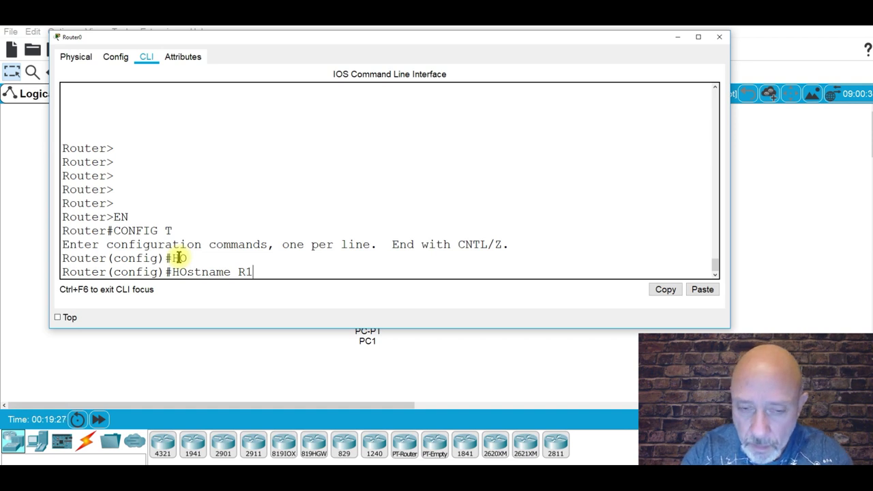
key("Return")
key("Return")
key("Return")
key("Return")
key("Return")
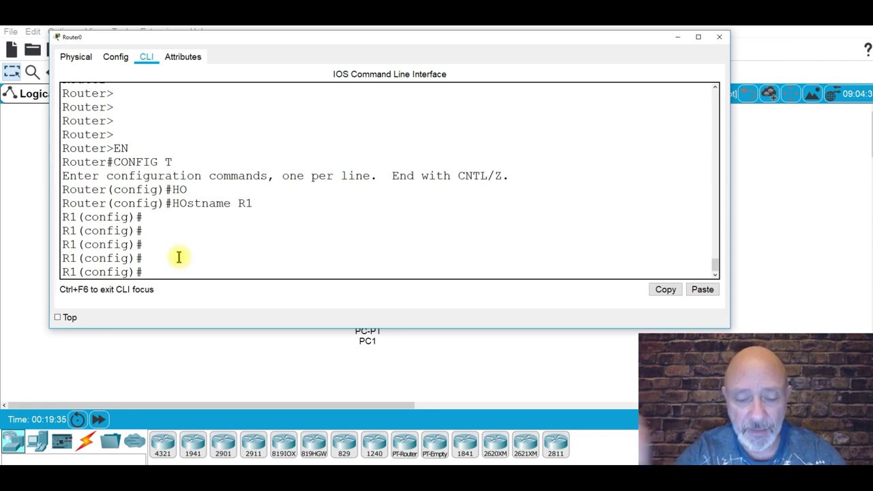
List the available global configuration commands and examine the aaa entry, closing the listing when done.
type("?")
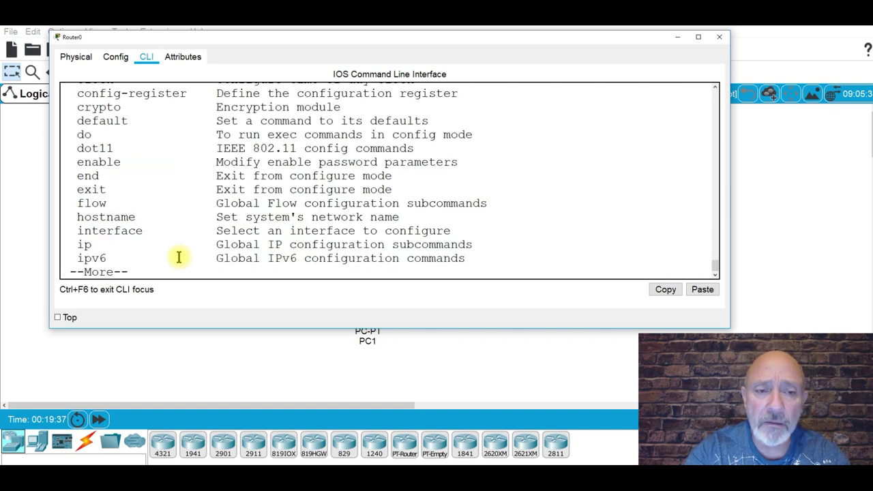
scroll(179, 257, "up", 5)
left_click_drag(102, 203, 62, 203)
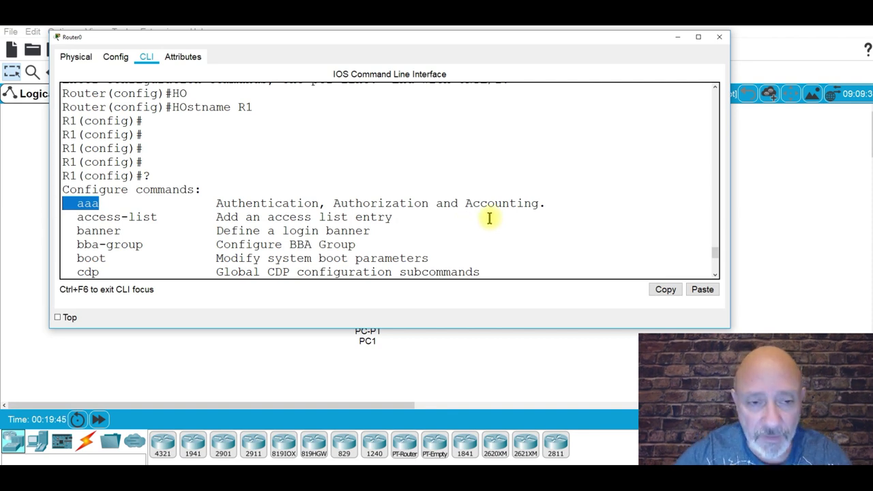
scroll(489, 218, "down", 5)
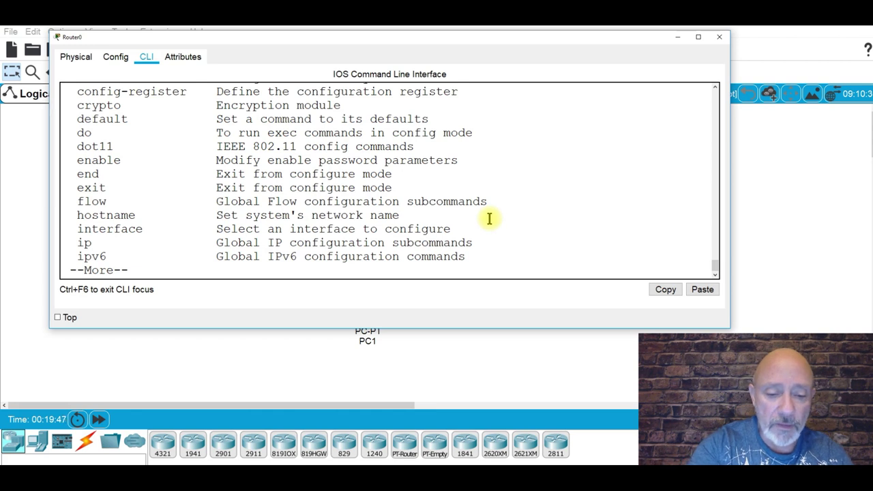
key("q")
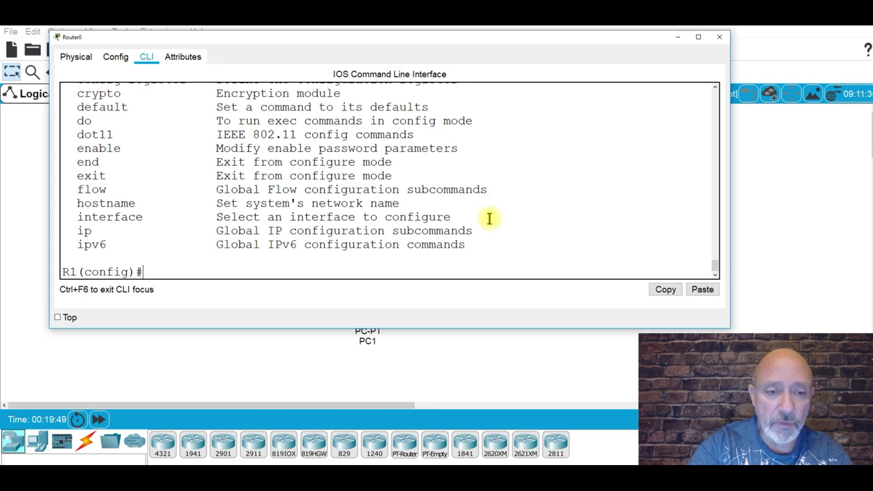
Check the AAA command options and enable AAA on the router with aaa new-model.
type("AA")
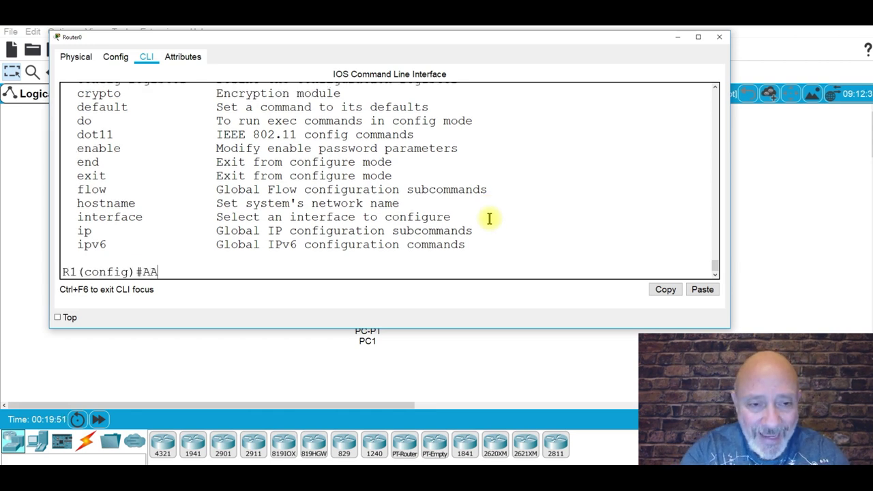
type("A ?")
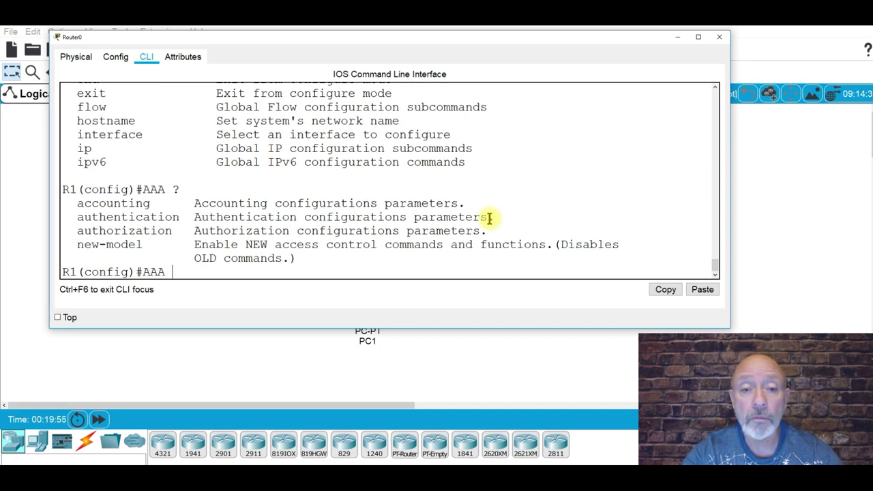
type("NEw-model")
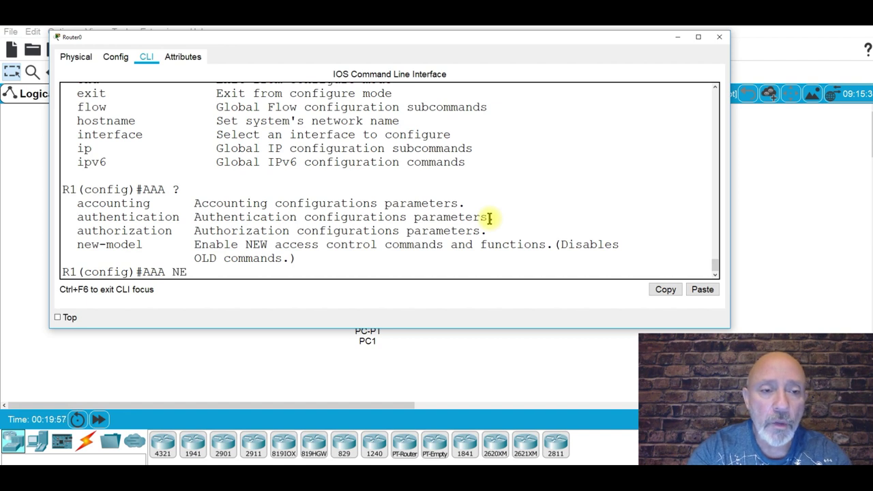
key("Tab")
type("?")
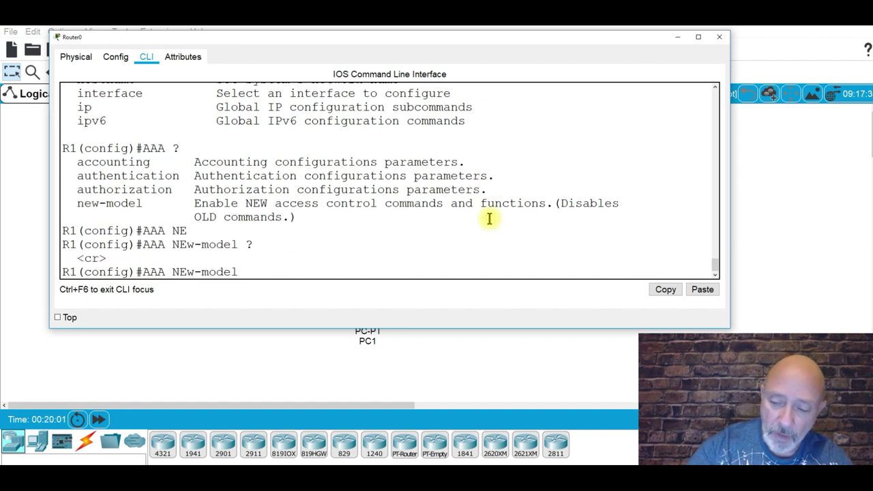
key("Return")
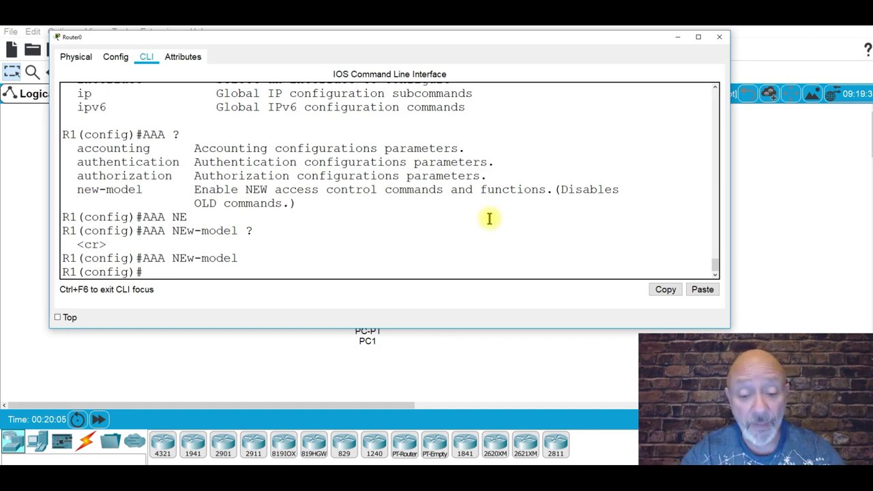
List the AAA command options, begin an aaa authentication command, and list the authentication types it accepts.
type("AAA AU")
key("Tab")
type("T")
key("BackSpace")
key("BackSpace")
key("BackSpace")
type("?")
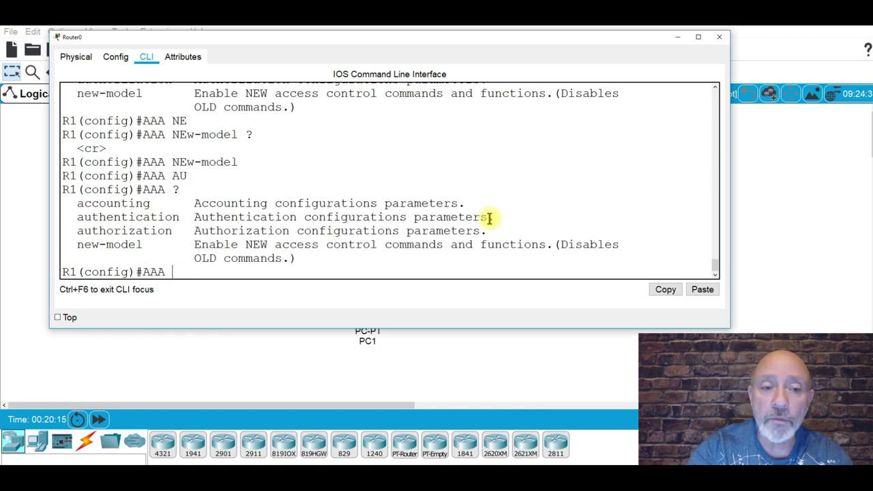
type("AUTHE")
key("Tab")
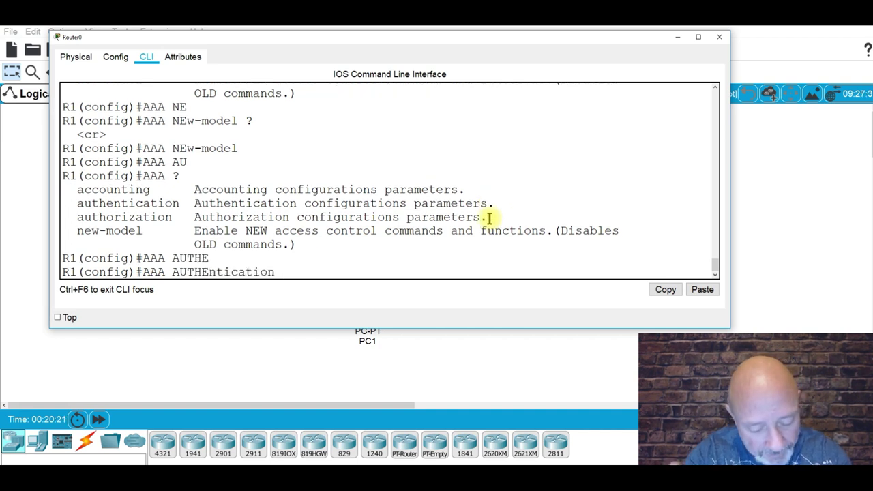
type("LOGI")
key("BackSpace")
key("BackSpace")
key("BackSpace")
key("BackSpace")
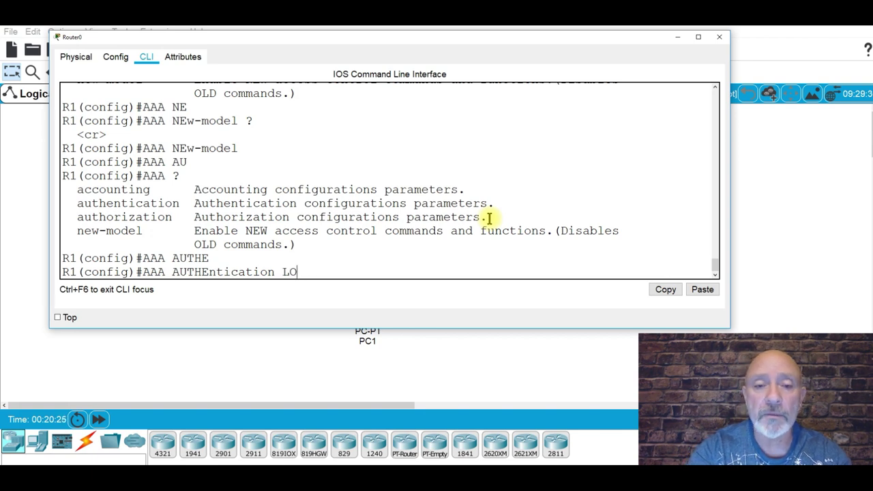
type("?")
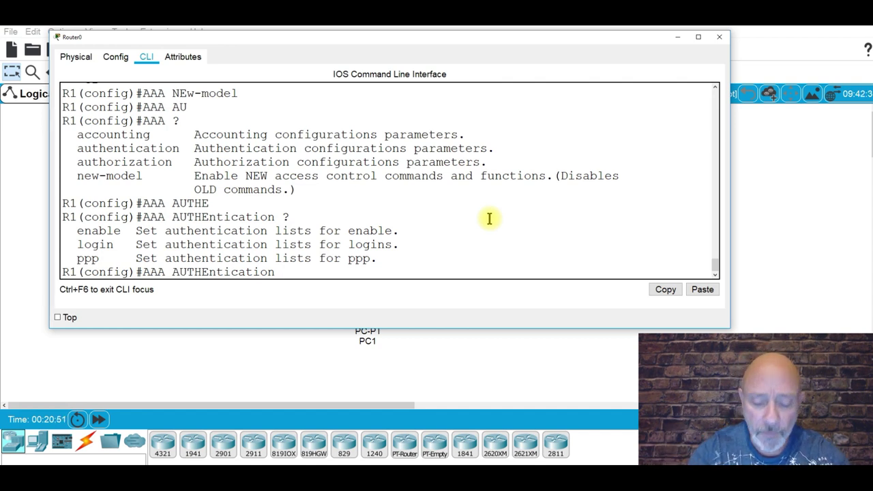
Configure the default AAA login authentication list with group radius and none as fallback, checking the available options at each keyword.
type("LOGIN")
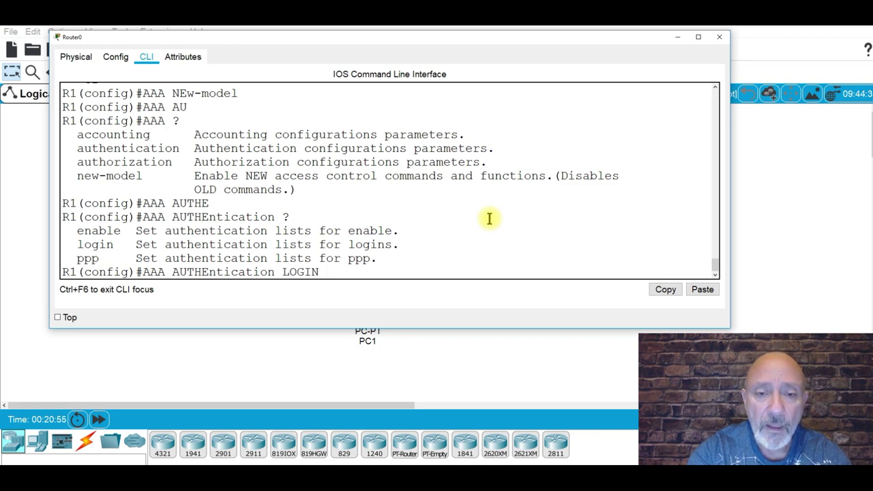
type(" ?")
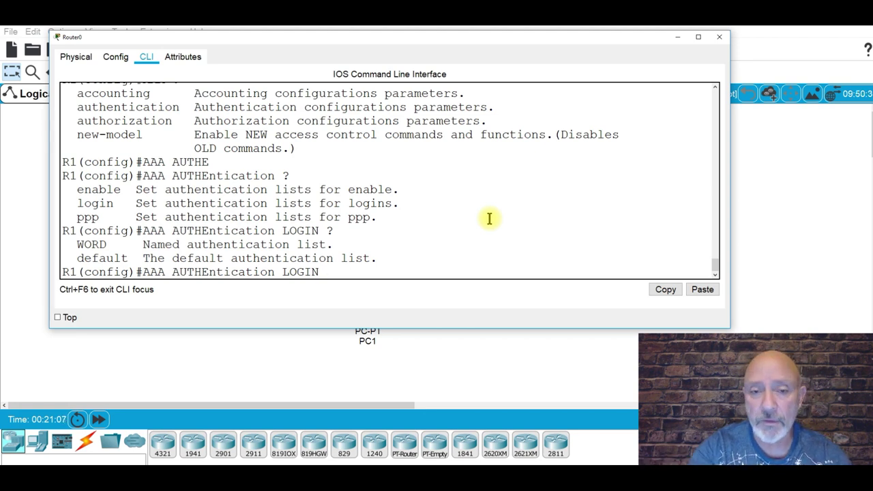
type("DEF")
key("Tab")
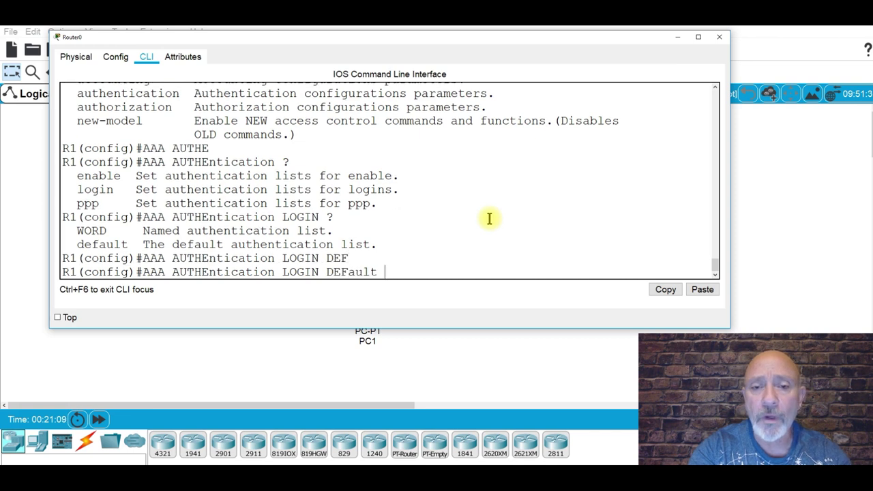
type("?")
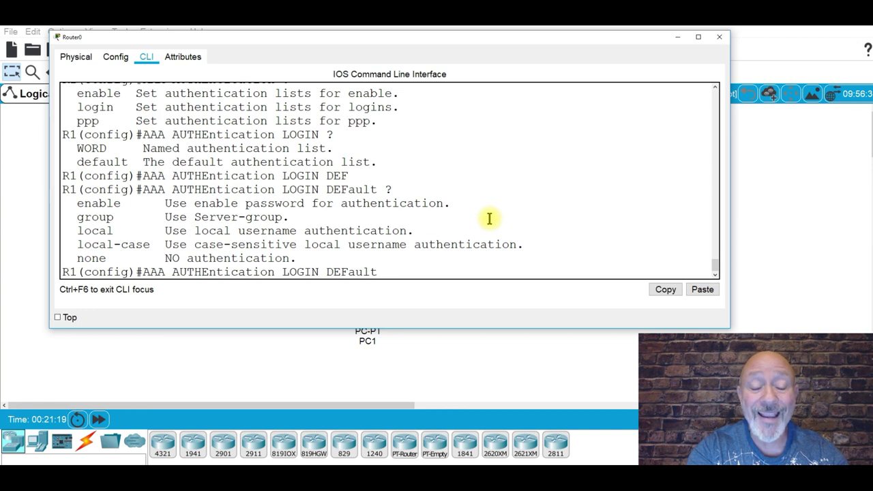
type("GR")
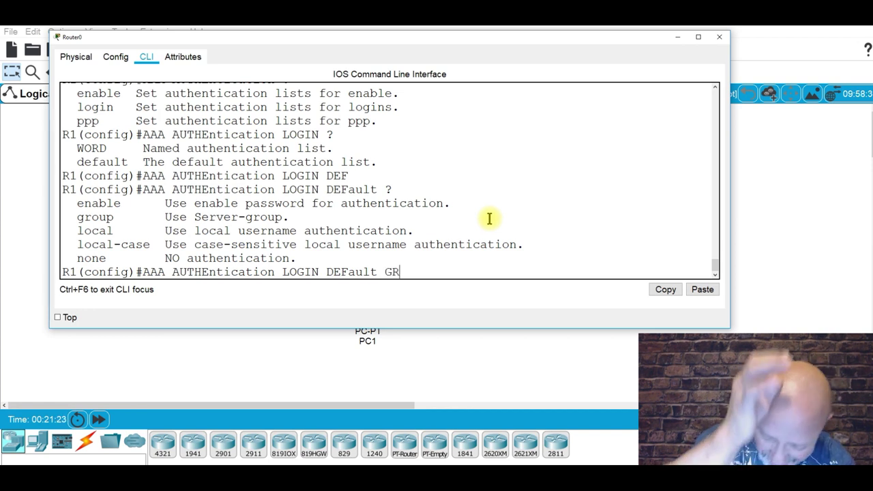
type("OUP ?")
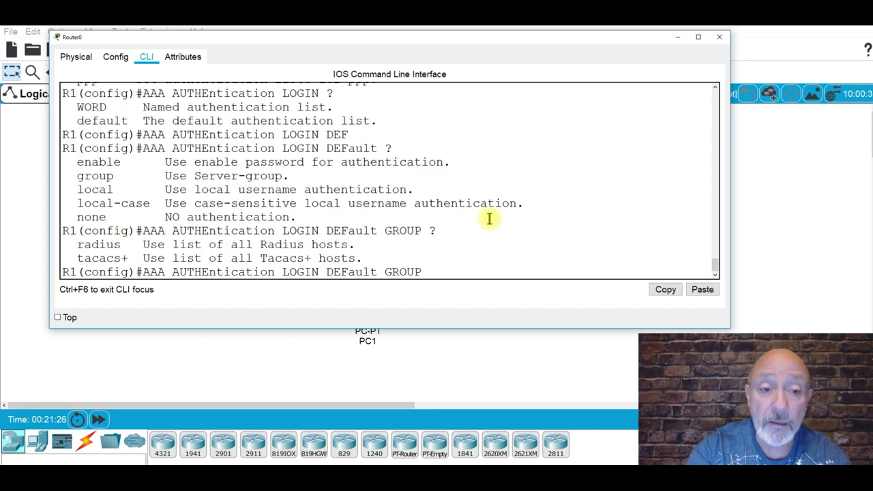
type("RA")
key("Tab")
type("?NO")
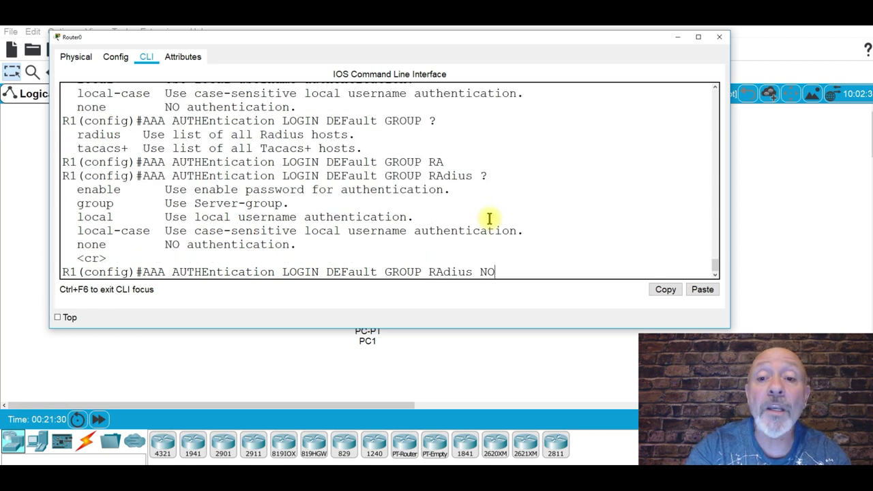
type("NE")
key("Return")
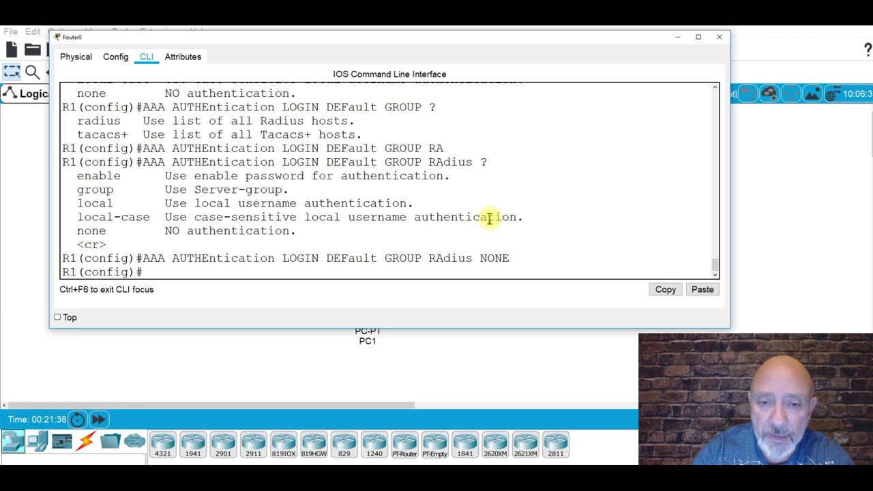
Reuse the previous aaa authentication login command to create a named list TELNET_LINES with group radius, checking the available options.
key("Up")
key("BackSpace")
key("BackSpace")
key("BackSpace")
key("BackSpace")
key("BackSpace")
key("BackSpace")
key("BackSpace")
key("BackSpace")
key("BackSpace")
key("BackSpace")
key("BackSpace")
key("BackSpace")
key("BackSpace")
key("BackSpace")
key("BackSpace")
key("BackSpace")
key("BackSpace")
key("BackSpace")
key("BackSpace")
key("BackSpace")
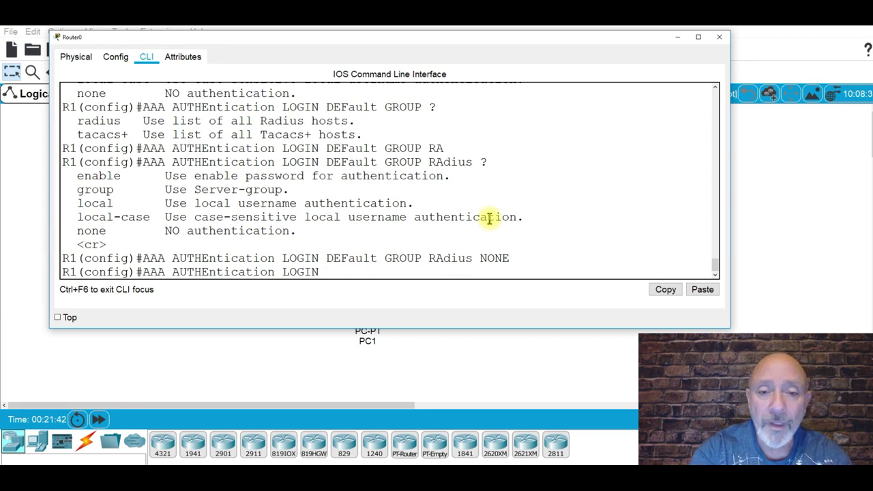
type("?")
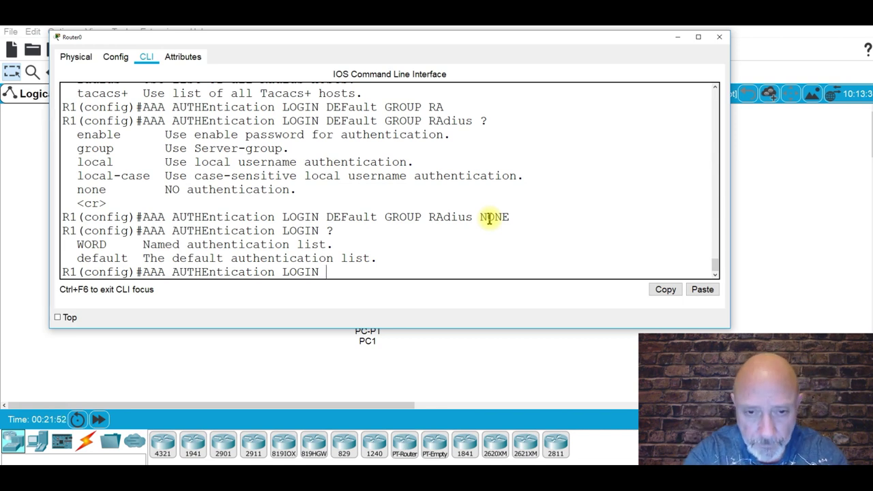
type("TELNET")
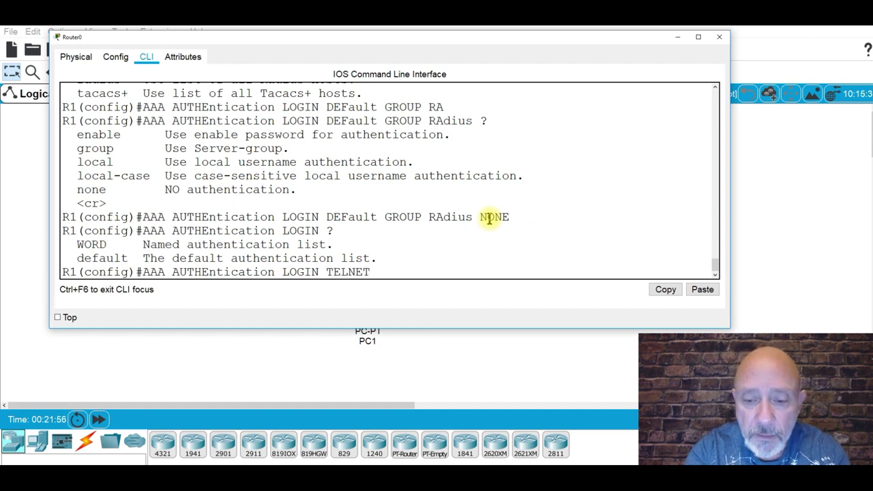
type(" LINES")
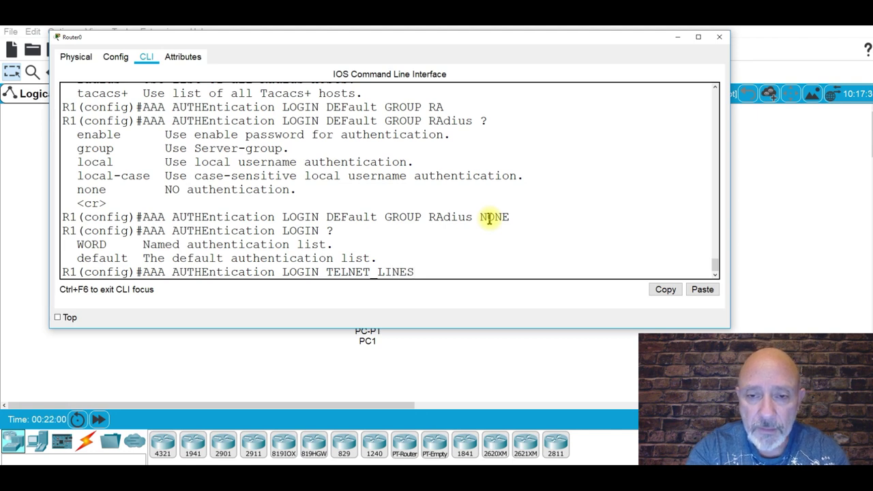
type(" ?")
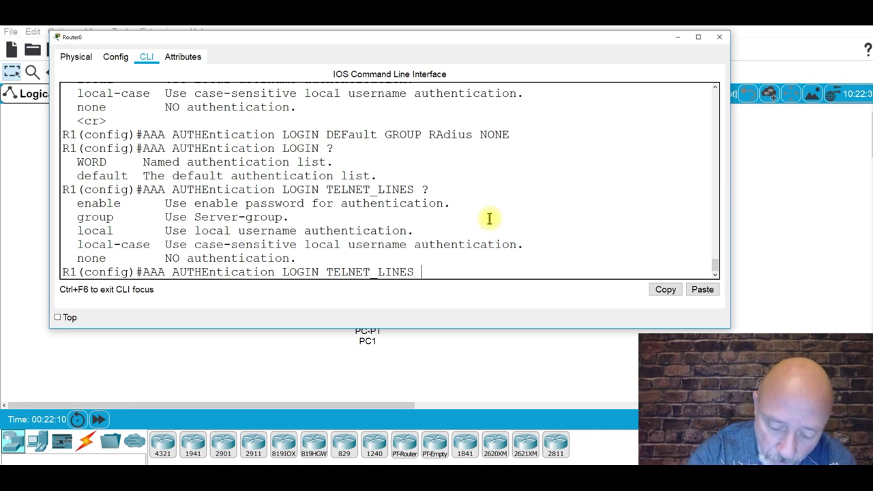
type("GROU")
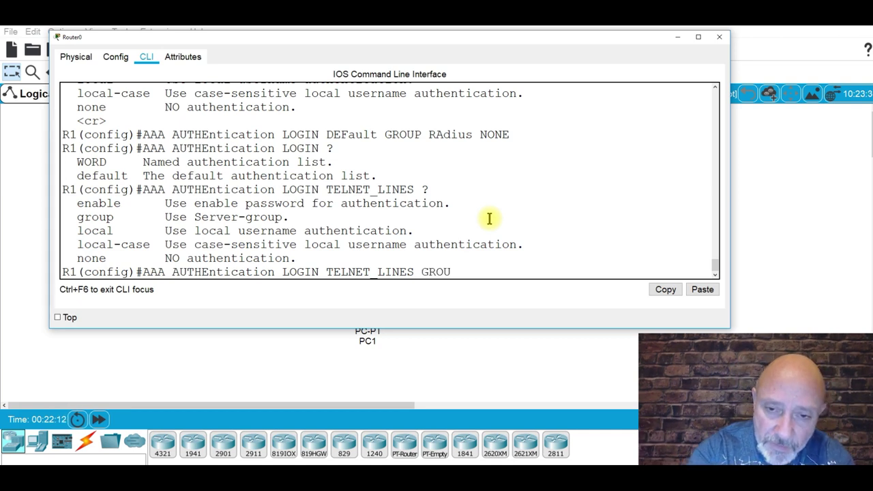
type("P R")
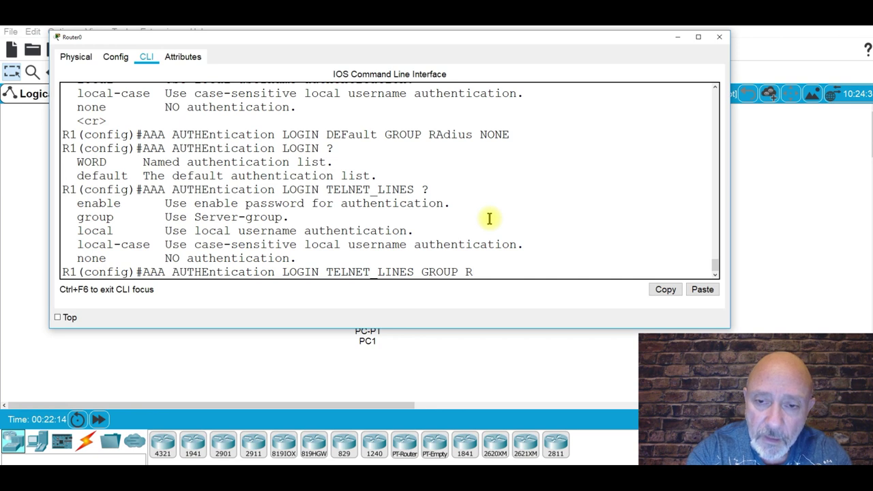
key("Tab")
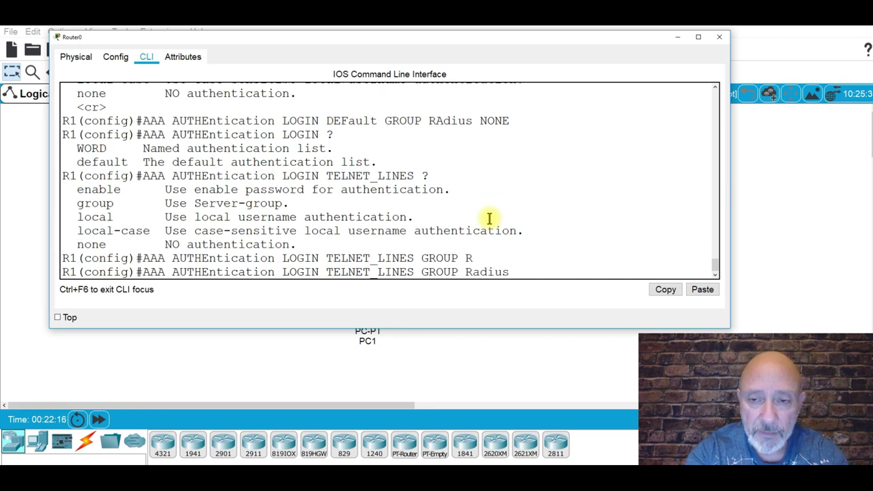
type("?")
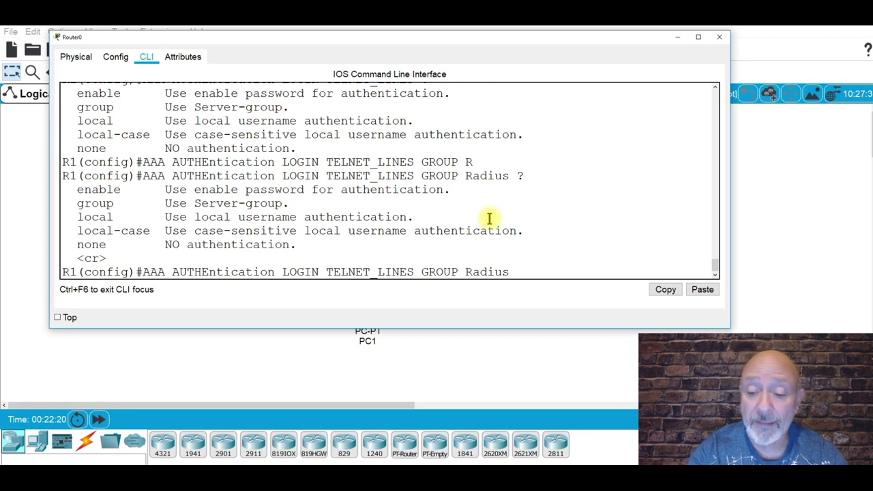
key("Return")
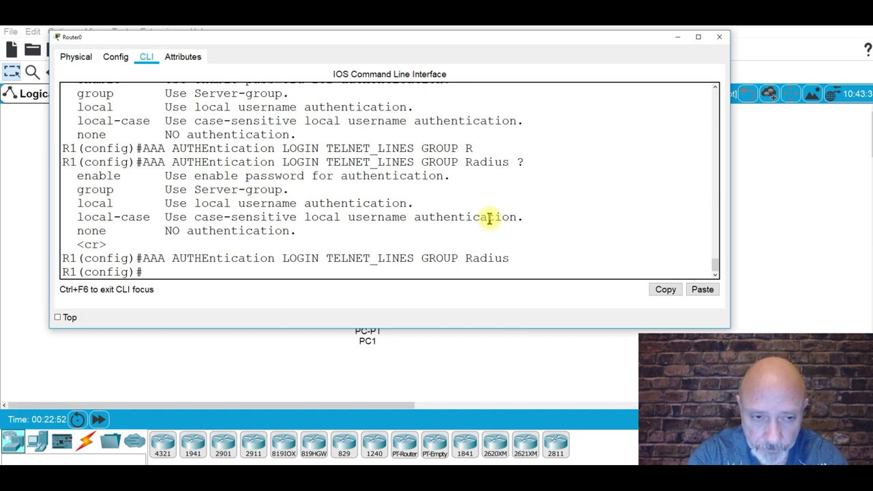
List the global configuration commands and examine the radius-server entry, closing the listing when done.
type("?")
key("Return")
key("Return")
key("Return")
key("Return")
key("Return")
key("Return")
key("Return")
key("Return")
key("Return")
key("Return")
key("Return")
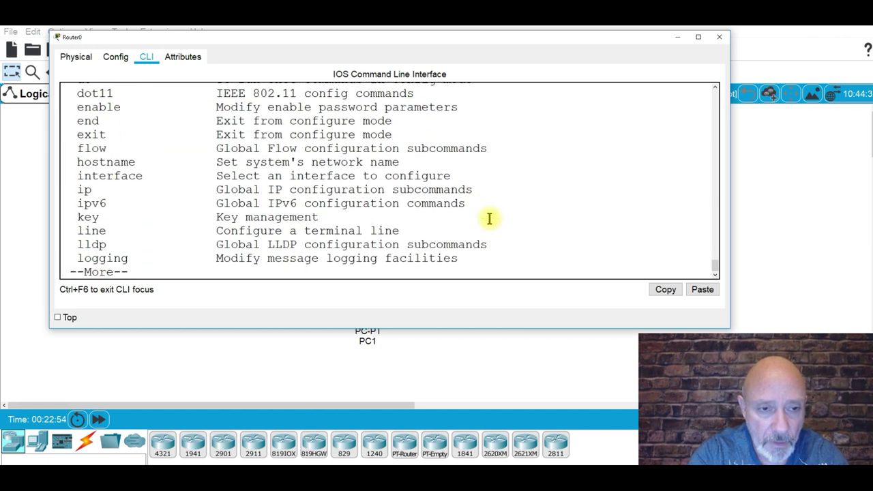
key("Return")
key("Return")
key("Return")
key("Return")
key("Return")
key("Return")
key("Return")
key("Return")
key("Return")
key("Return")
key("Return")
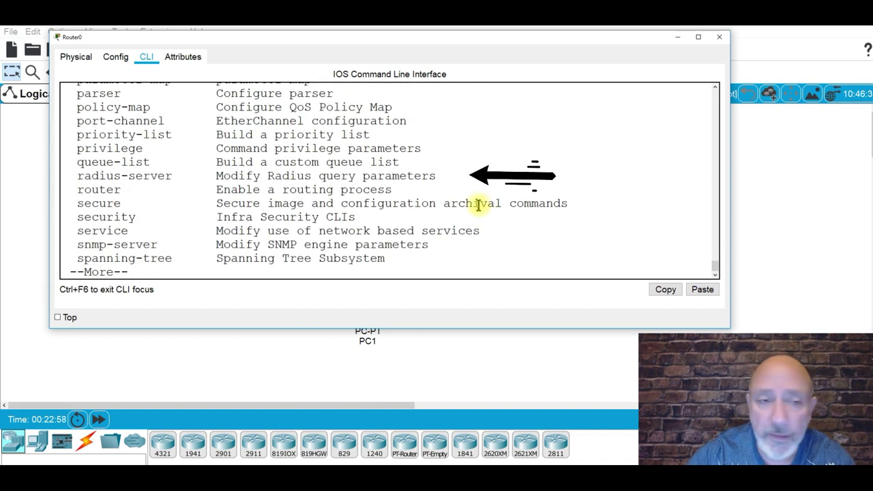
left_click_drag(77, 176, 361, 175)
left_click(181, 273)
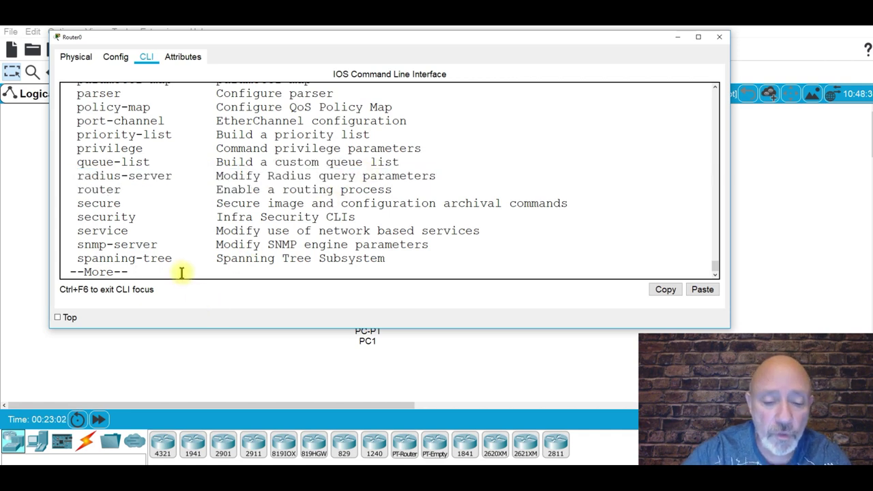
key("q")
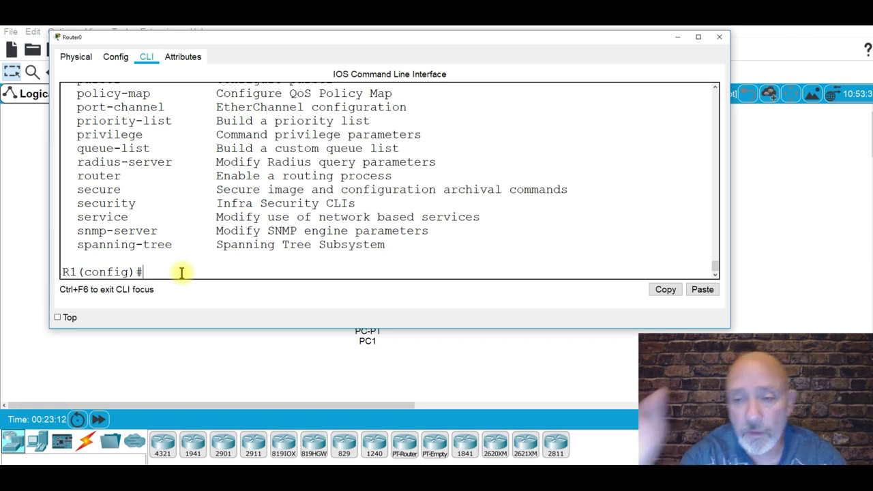
Review the R1 client entry in the RADIUS server's AAA service and the server's IP configuration, closing the server window when done.
left_click(679, 35)
left_click(238, 230)
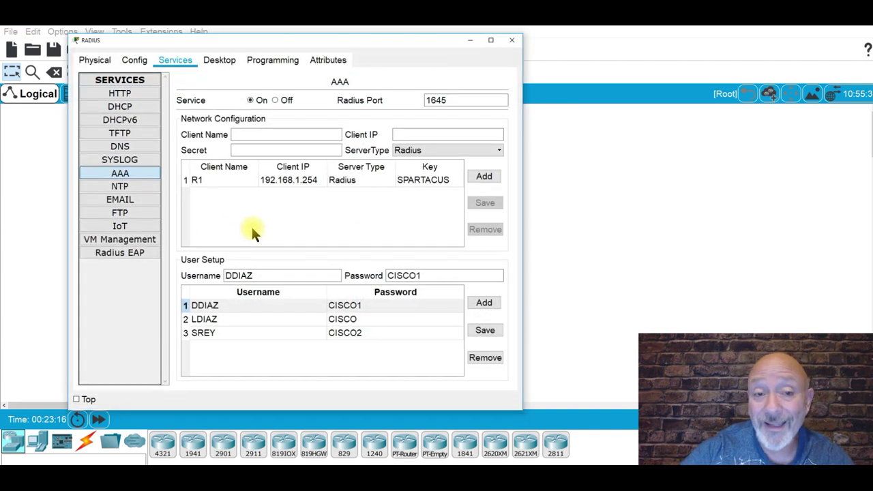
left_click(219, 182)
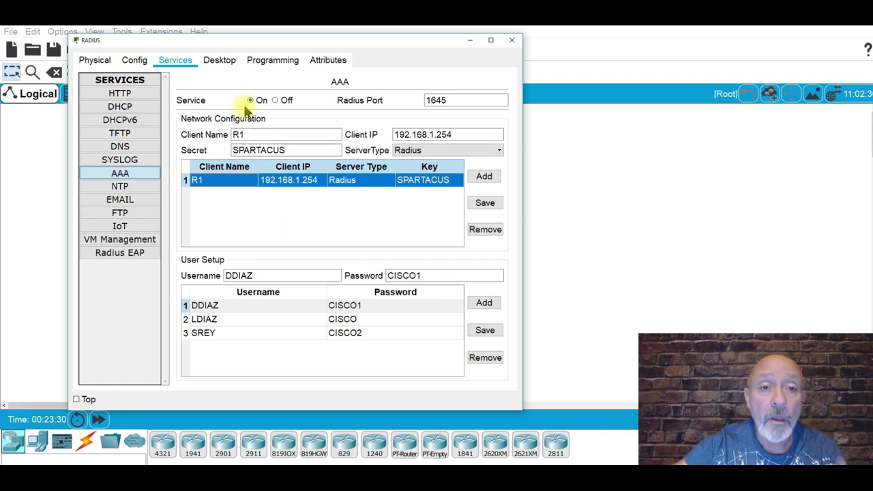
left_click(218, 63)
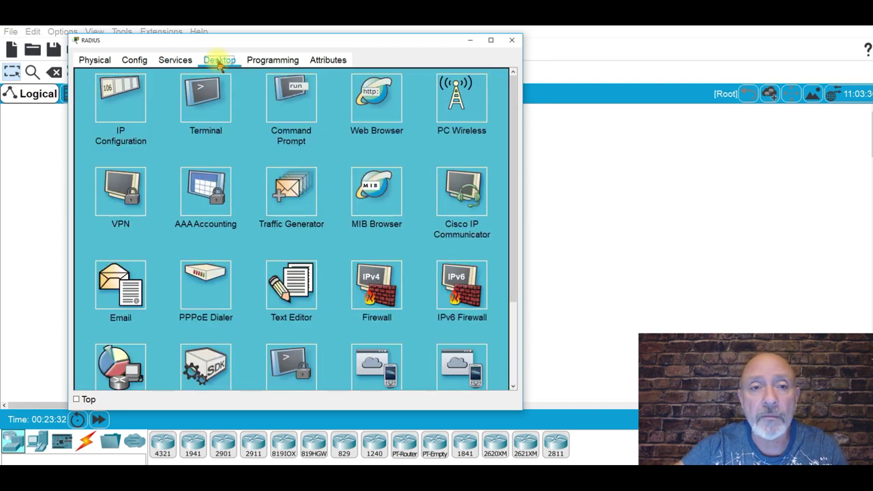
left_click(121, 95)
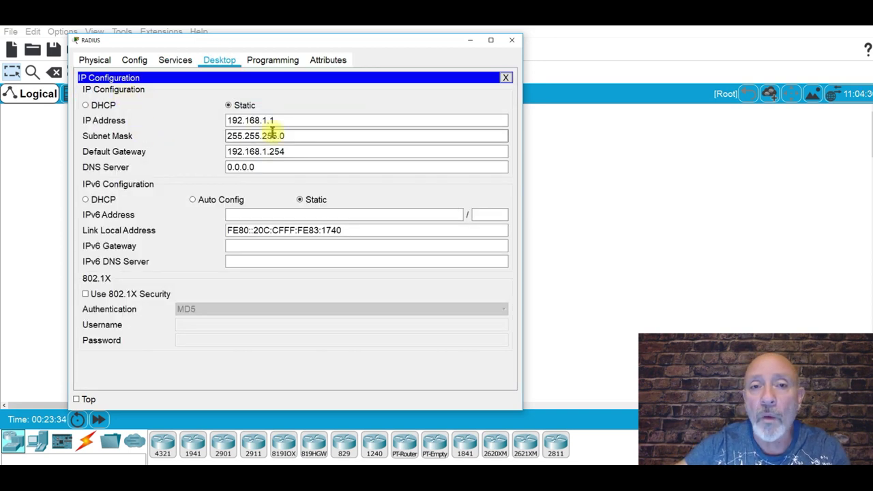
left_click(507, 79)
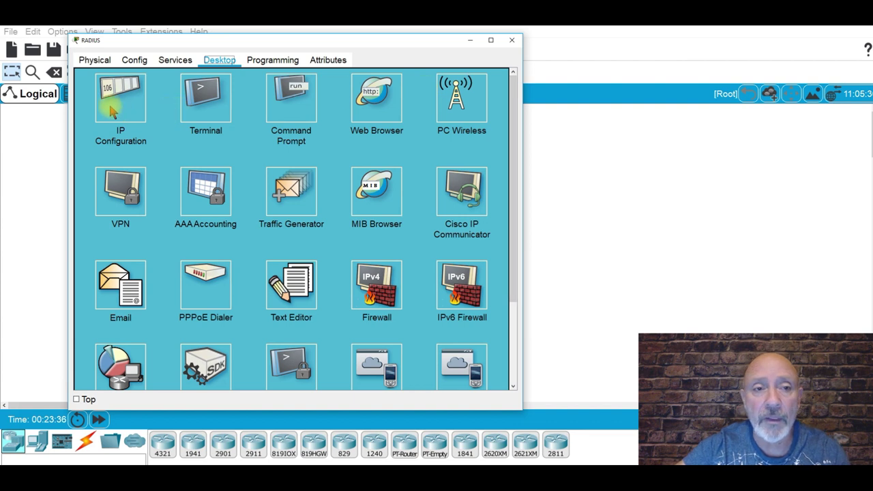
left_click(174, 60)
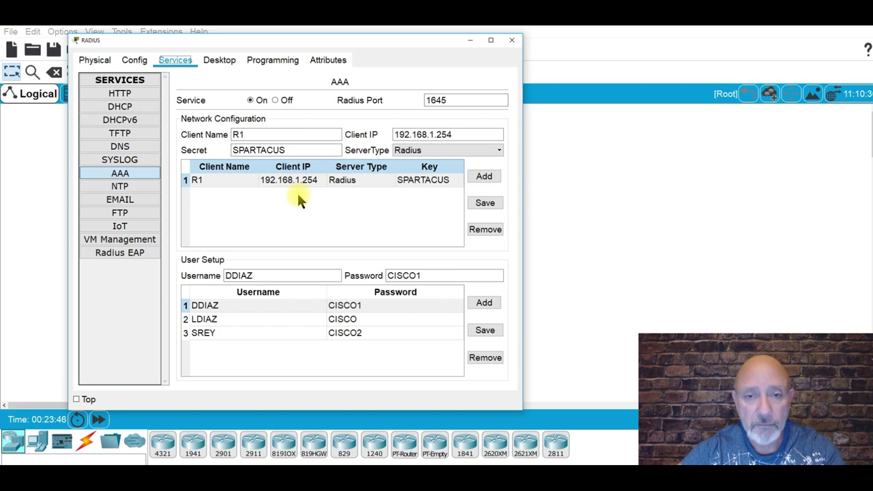
left_click(514, 42)
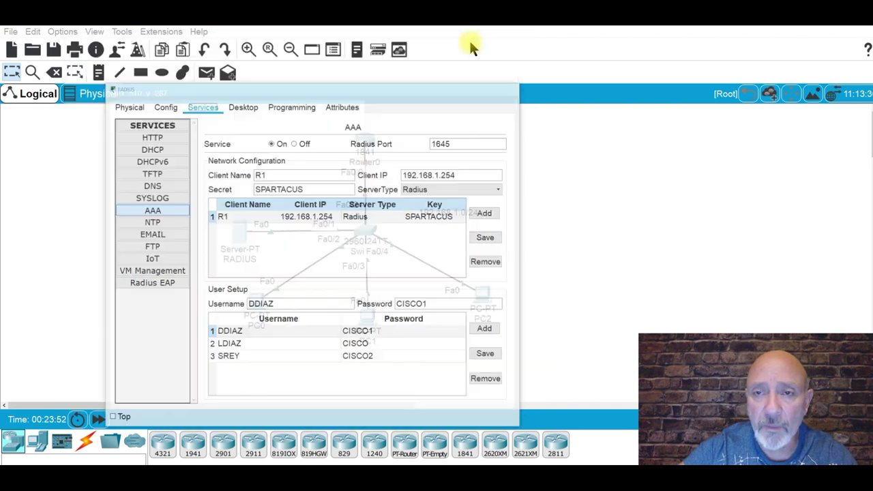
In router R1's command line, begin a radius-server command with host address 192.168.1.1, checking the available keywords along the way.
left_click(364, 150)
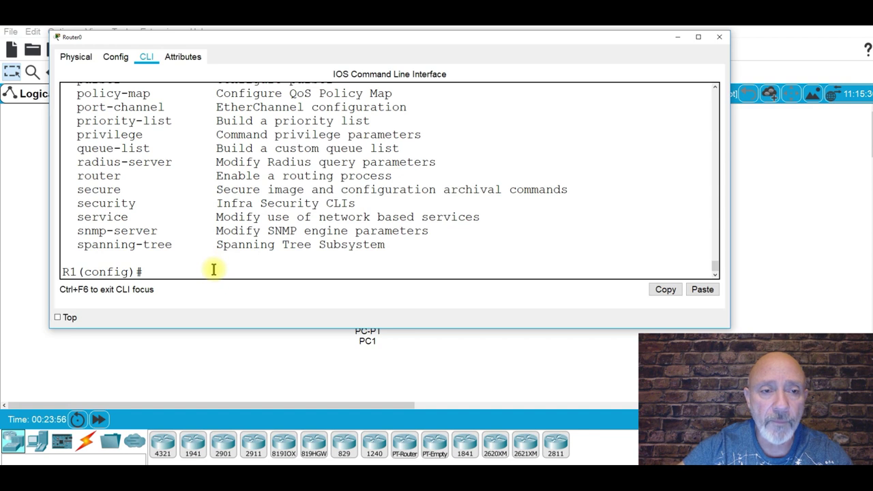
type("RA")
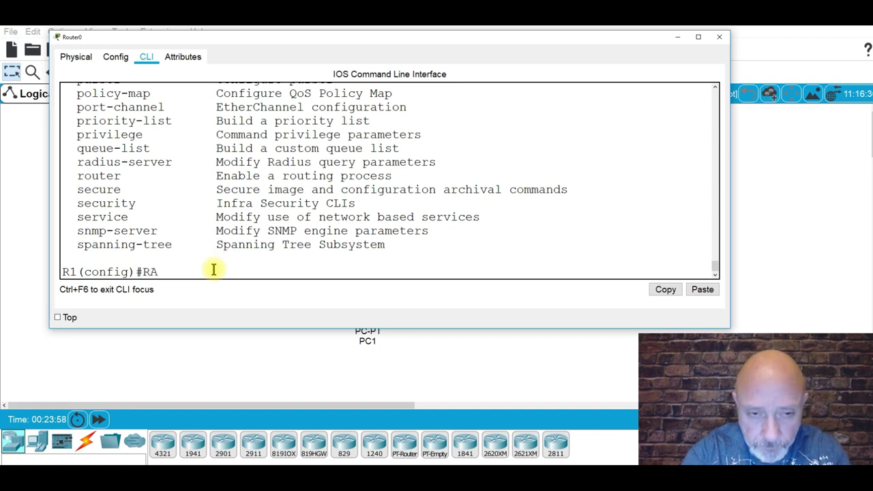
type("DI")
key("Tab")
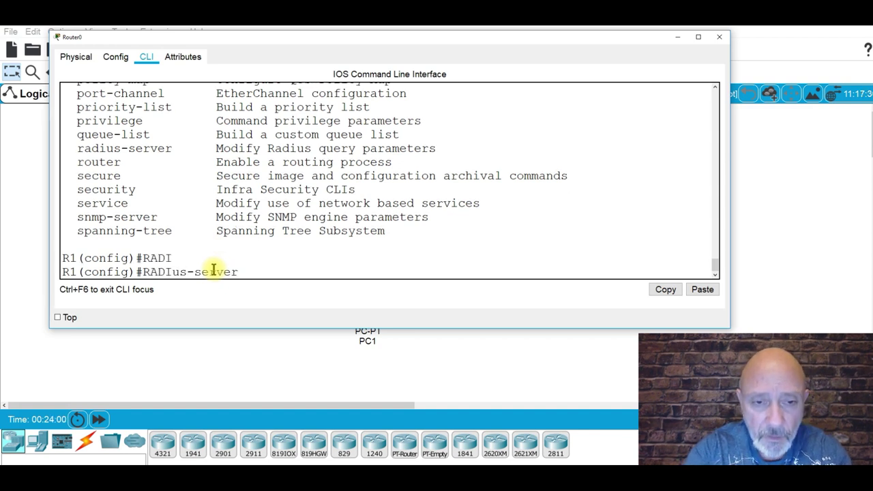
type("?")
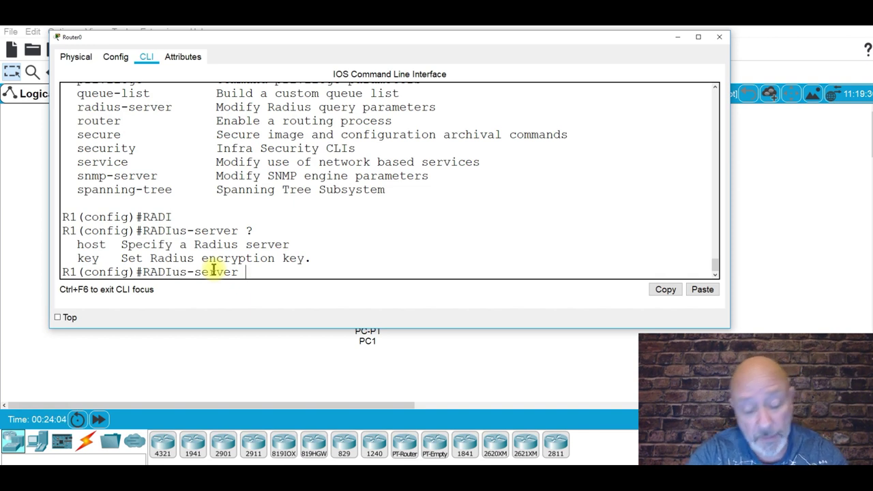
type("HOST ")
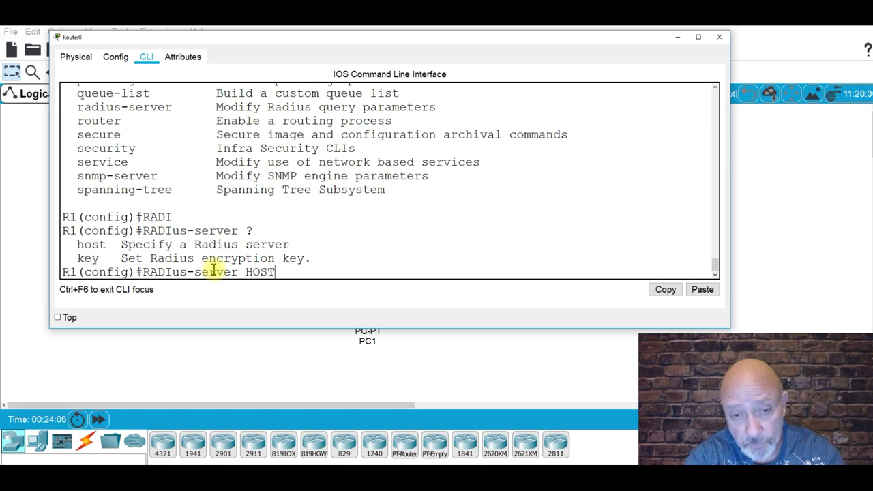
type("19")
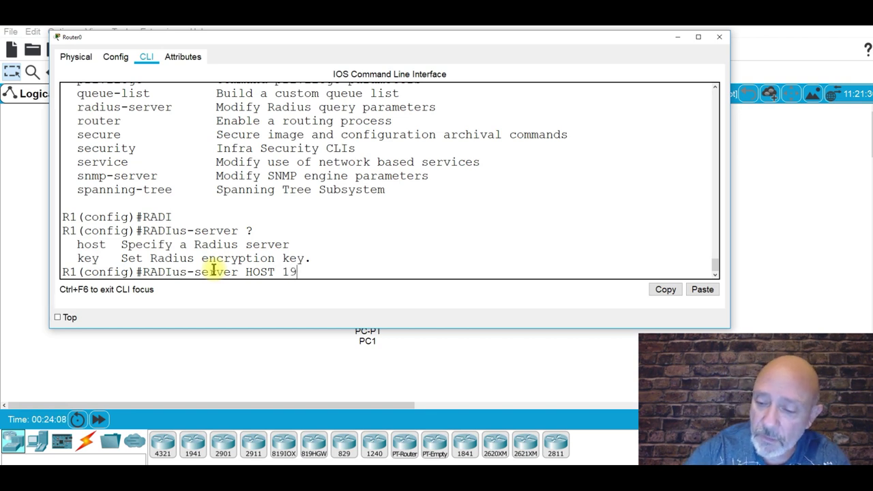
type("2.168.")
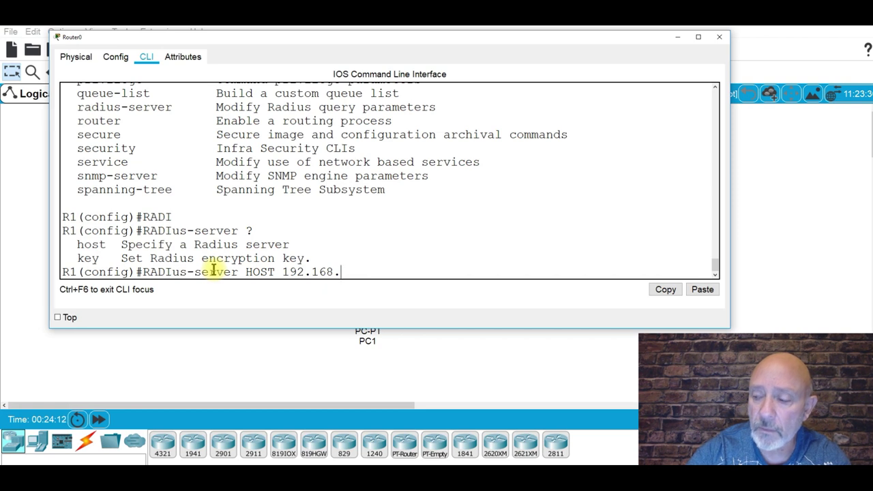
type("1.1")
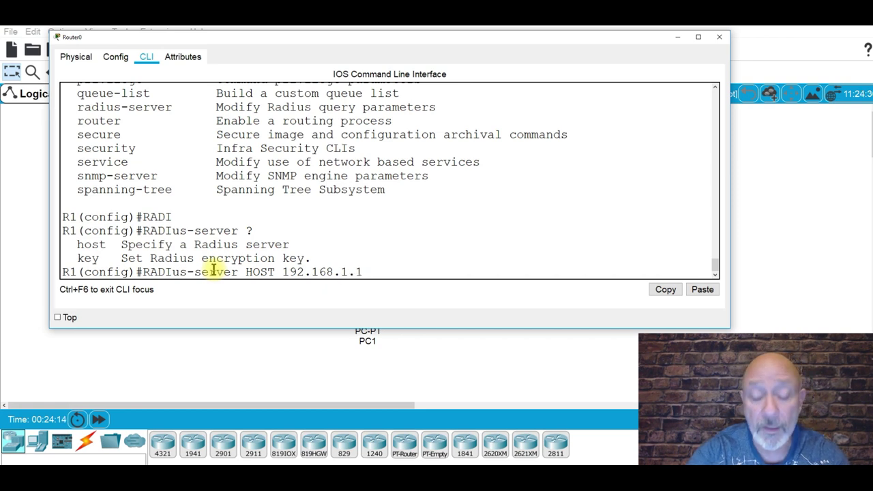
type(" A")
key("Tab")
key("BackSpace")
key("BackSpace")
key("BackSpace")
key("BackSpace")
key("BackSpace")
key("BackSpace")
key("BackSpace")
key("BackSpace")
key("BackSpace")
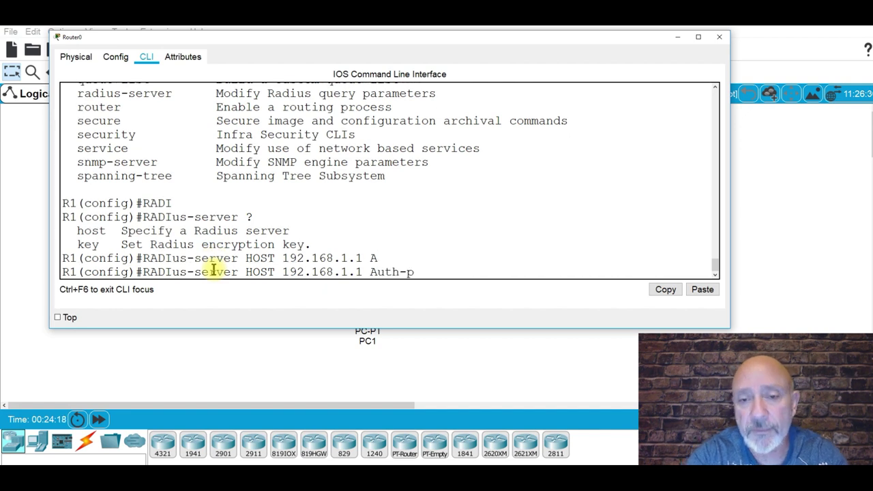
Complete the RADIUS host command with auth-port 1645 and the shared encryption key, checking the available options before each keyword, and run it.
type("?")
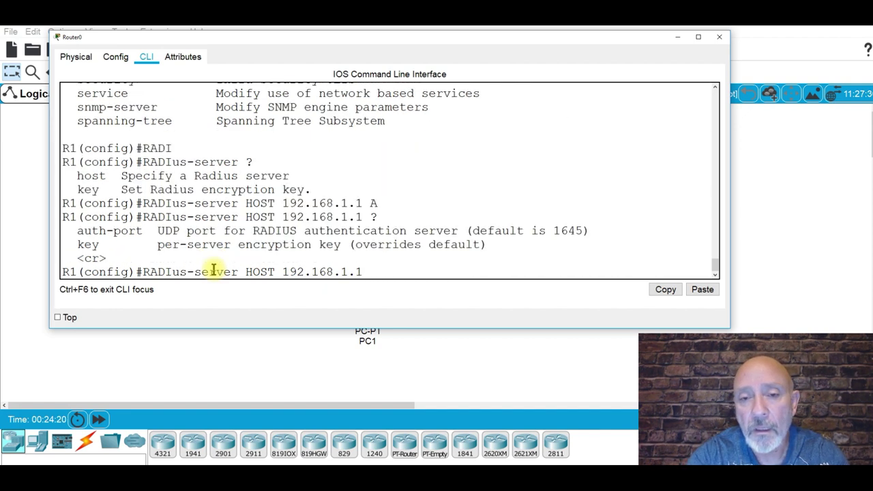
type("AU")
key("Tab")
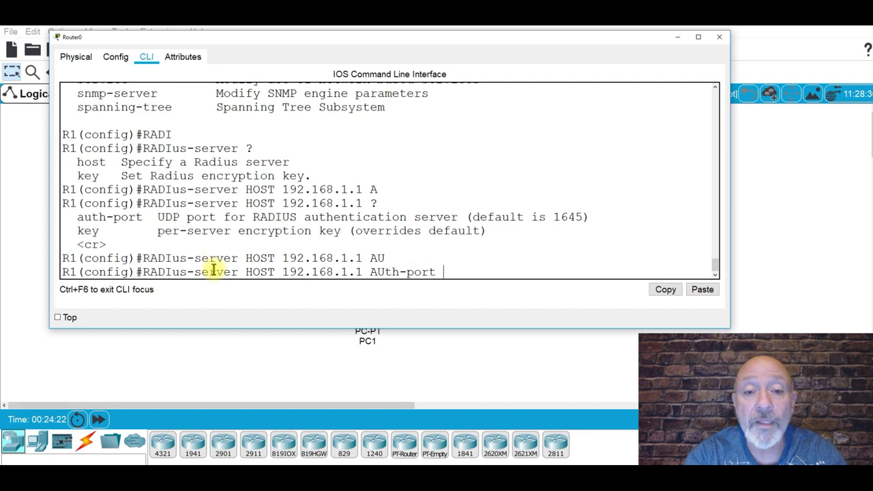
type("1645")
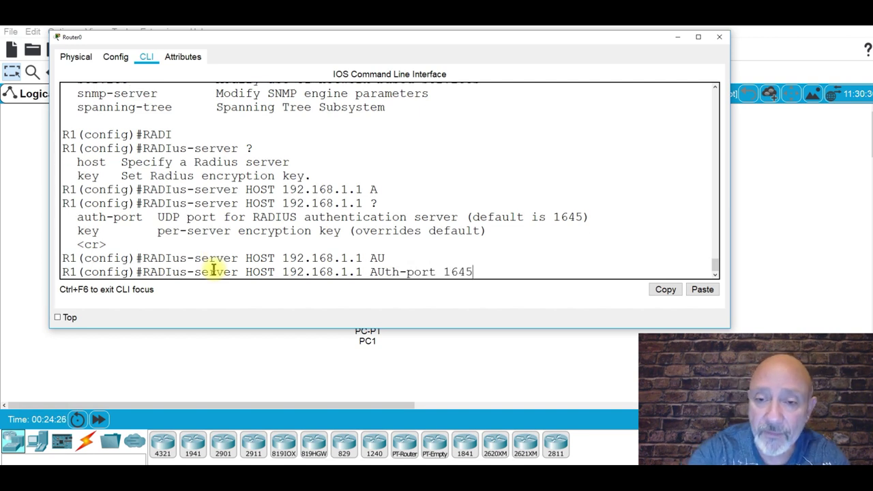
type(" ?")
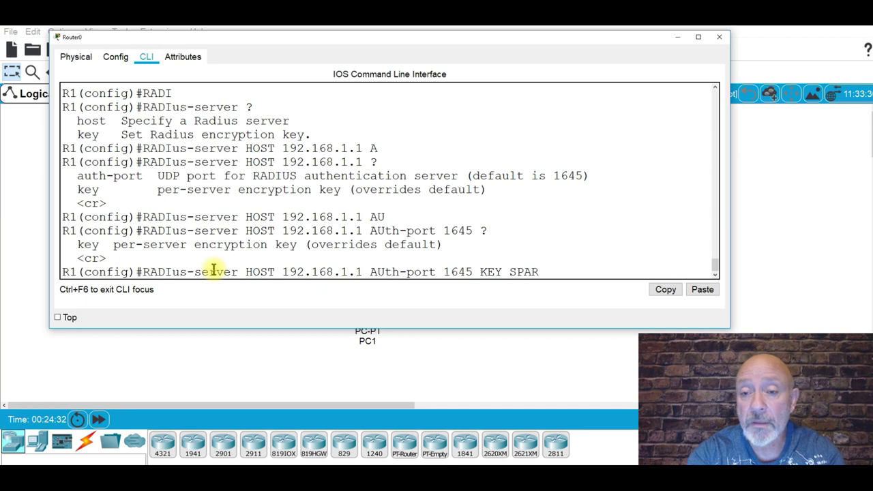
type("CUS")
key("Return")
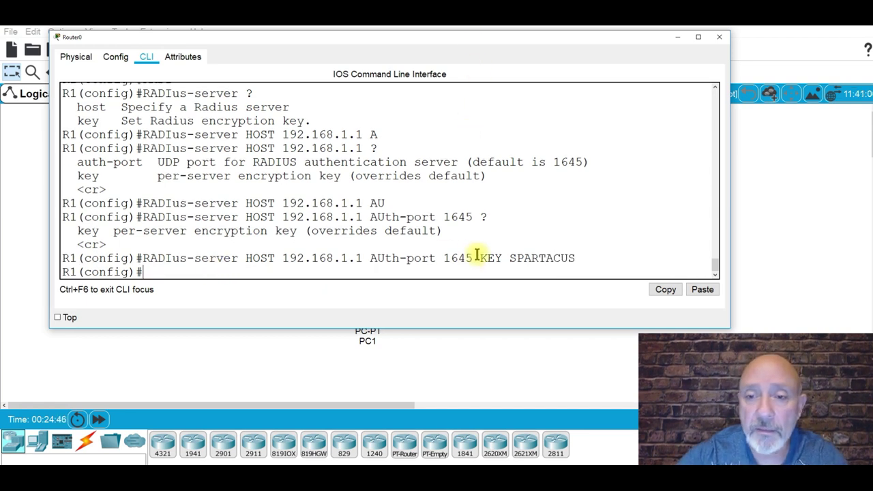
Review the entered AAA commands in the console history, from new-model through the default login list to the TELNET_LINES list.
scroll(269, 195, "up", 6)
scroll(268, 195, "up", 10)
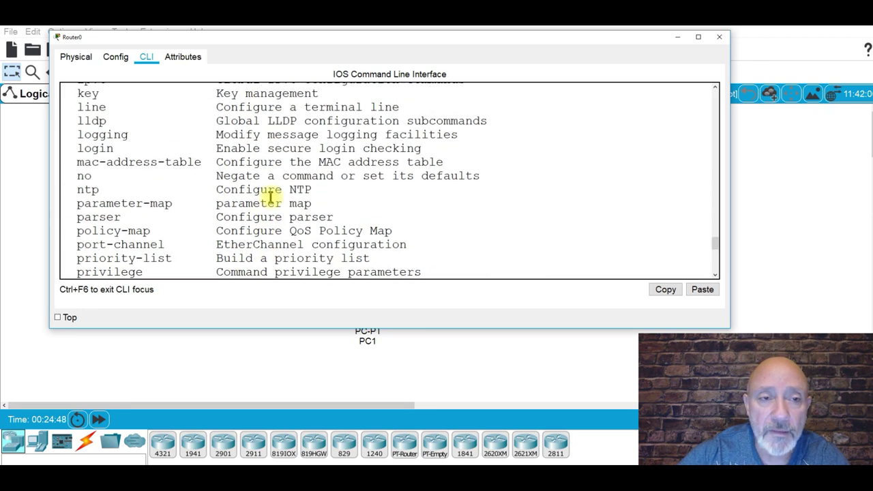
scroll(195, 204, "up", 10)
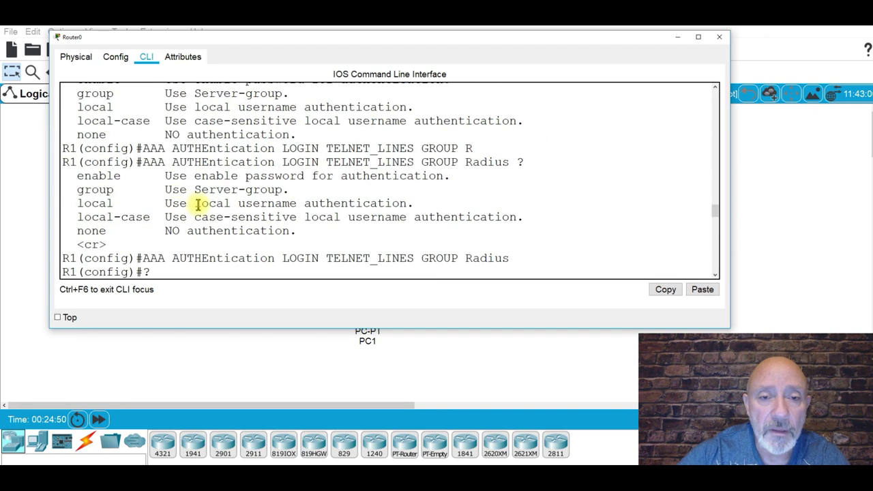
scroll(200, 202, "up", 2)
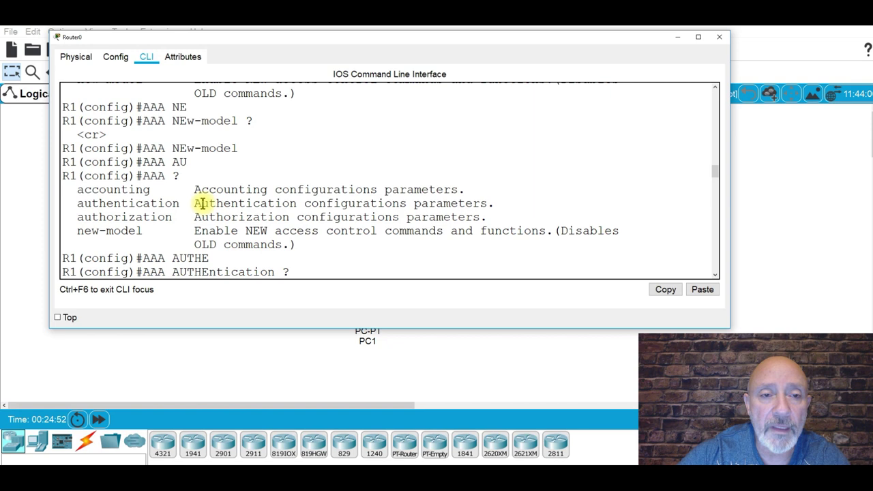
scroll(235, 182, "down", 4)
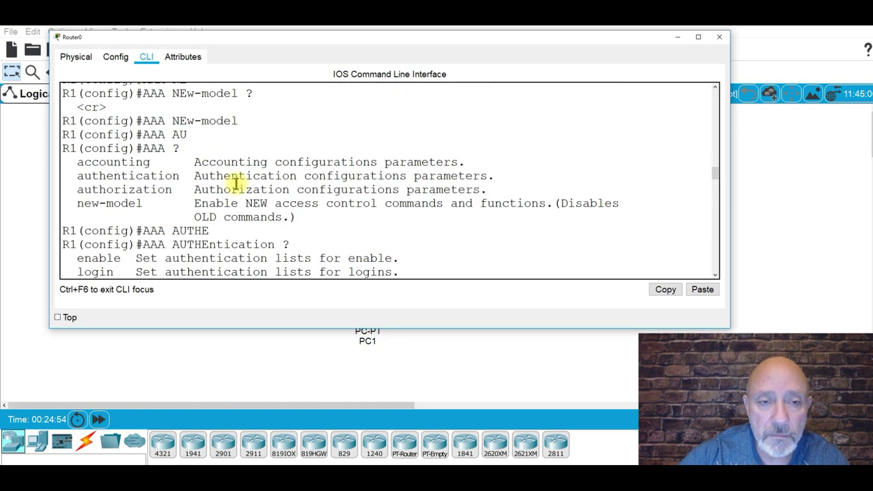
scroll(266, 203, "down", 3)
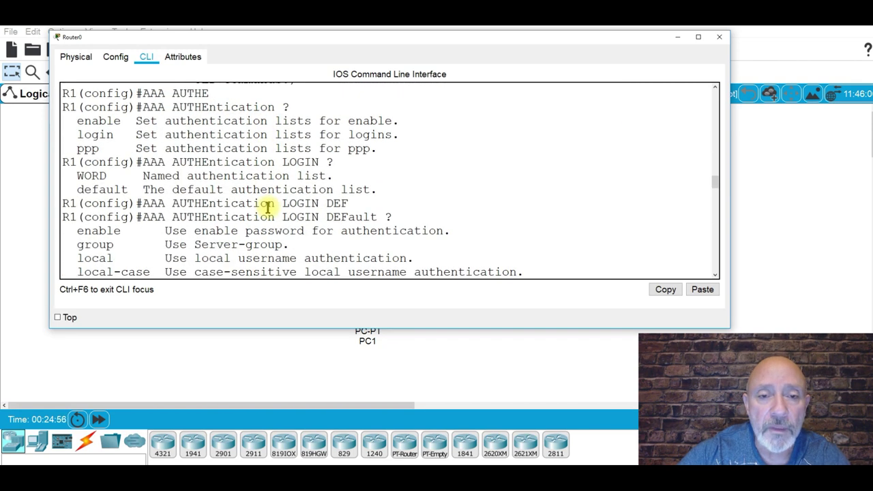
scroll(269, 210, "down", 5)
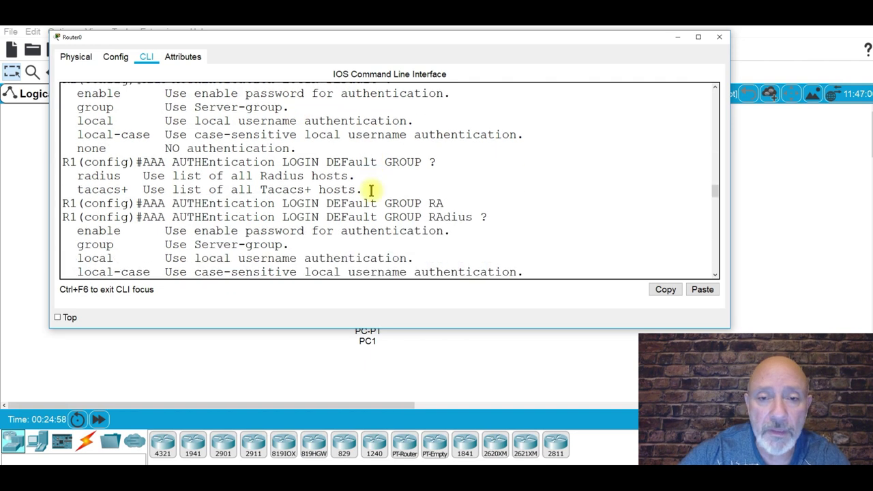
scroll(444, 225, "down", 3)
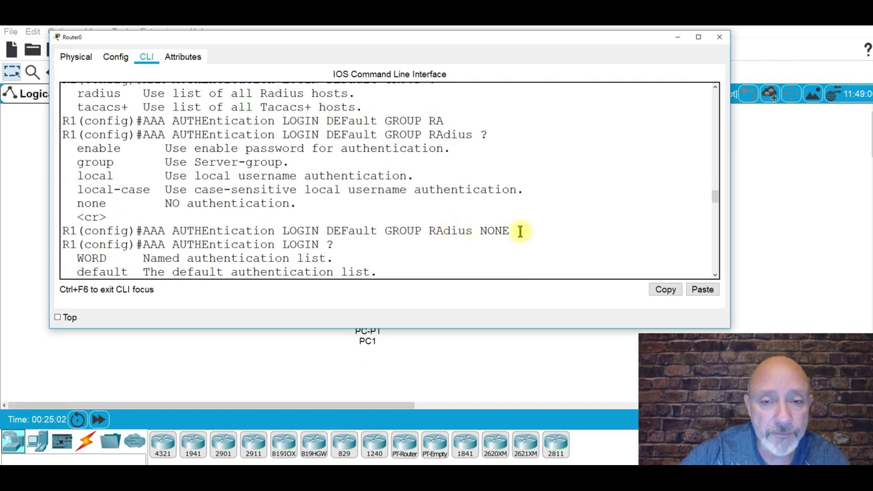
scroll(518, 230, "down", 3)
left_click_drag(328, 203, 416, 201)
scroll(472, 189, "down", 2)
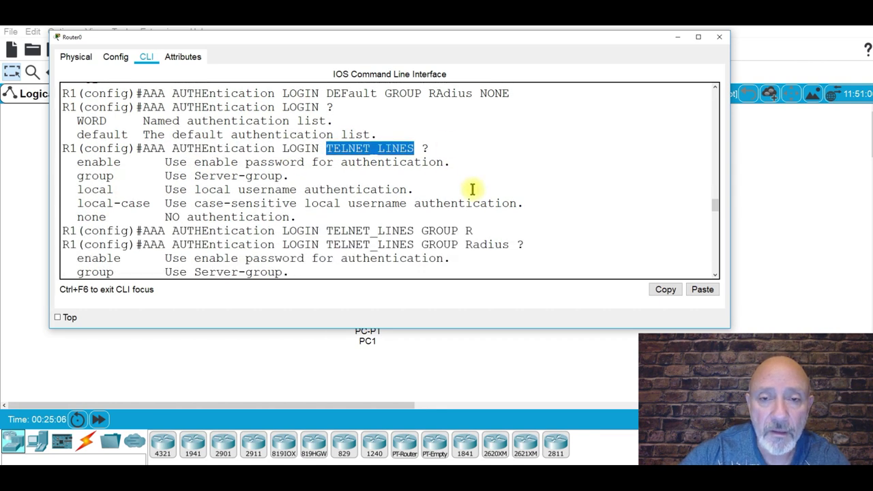